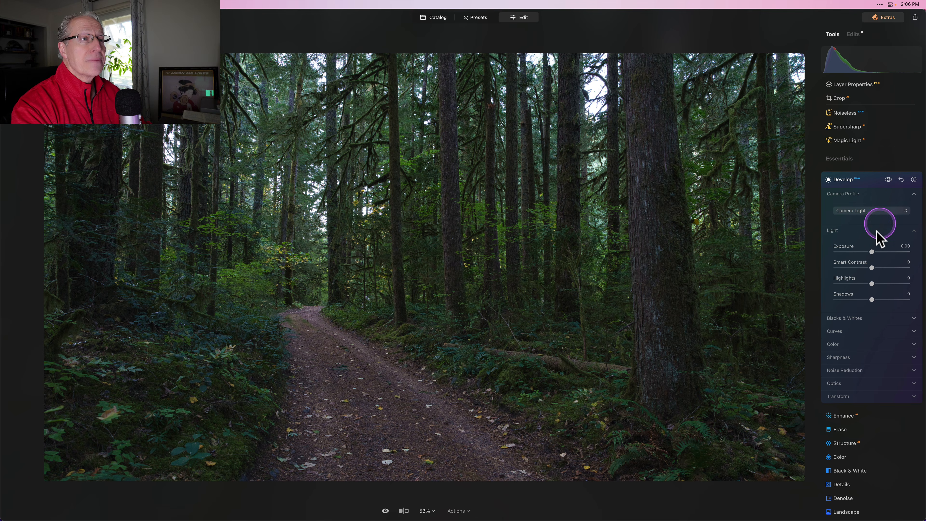
Adjust the forest photo's tones in Develop: Exposure 0.35, Smart Contrast 31, Shadows 9 and Blacks -9.
{"action": "left_click_drag", "start_coordinate": [872, 252], "coordinate": [874, 252]}
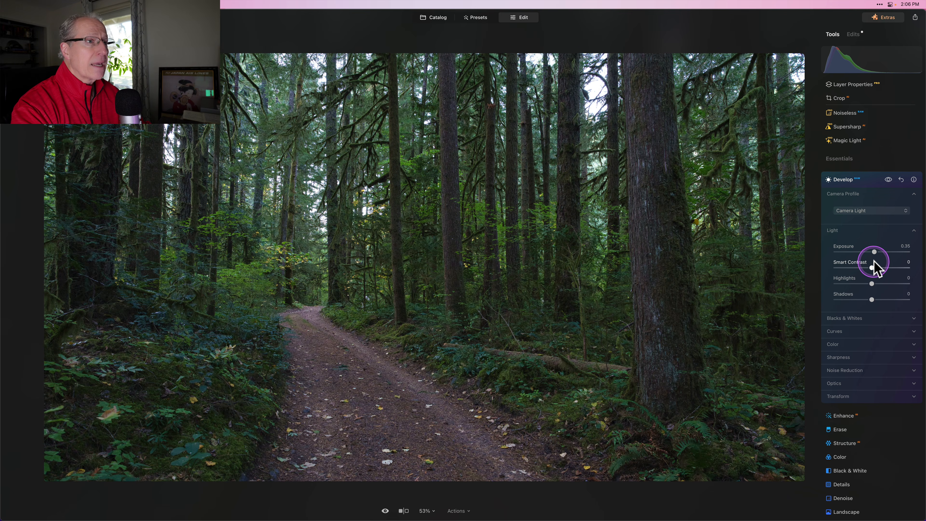
{"action": "left_click_drag", "start_coordinate": [881, 267], "coordinate": [875, 299]}
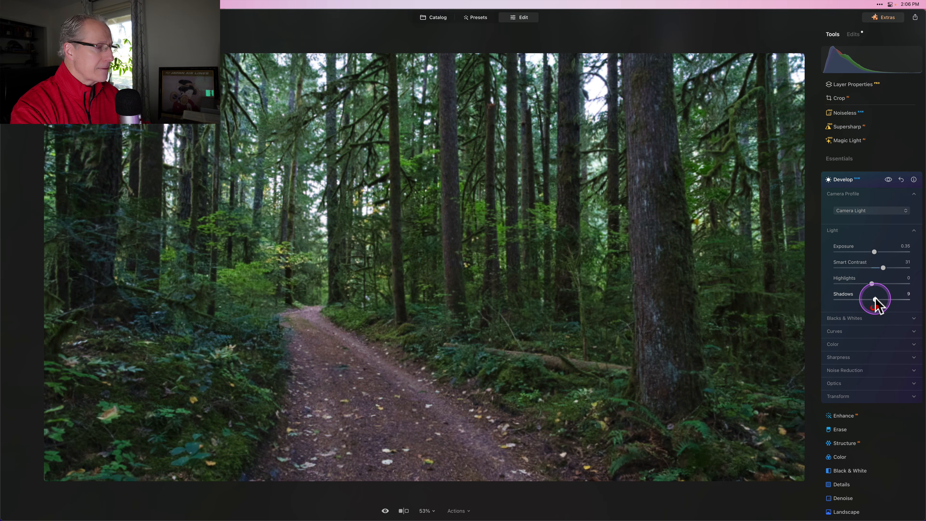
{"action": "left_click", "coordinate": [871, 317]}
{"action": "left_click_drag", "start_coordinate": [870, 334], "coordinate": [868, 341]}
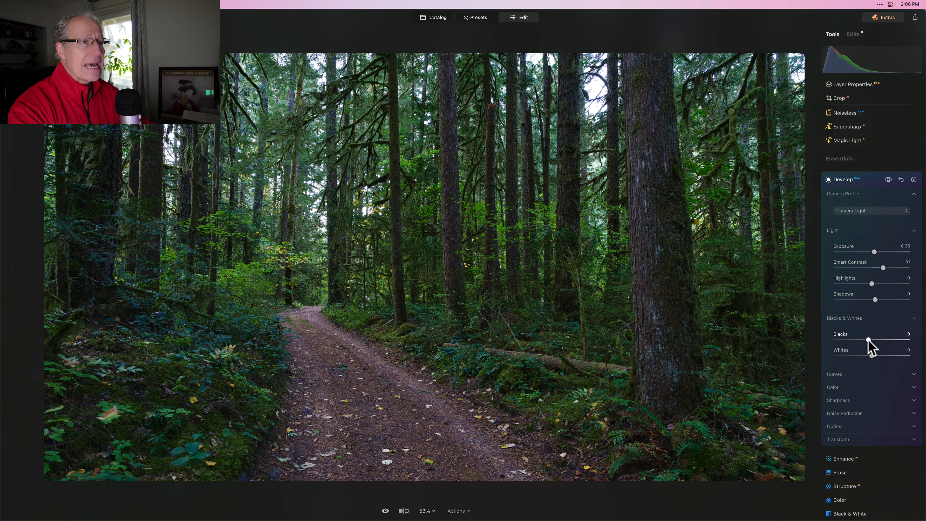
Warm the photo's white balance to a Temperature of 6122 and raise Vibrance to 21.
{"action": "left_click", "coordinate": [869, 394]}
{"action": "left_click", "coordinate": [863, 389]}
{"action": "scroll", "coordinate": [863, 390], "scroll_direction": "down", "scroll_amount": 4}
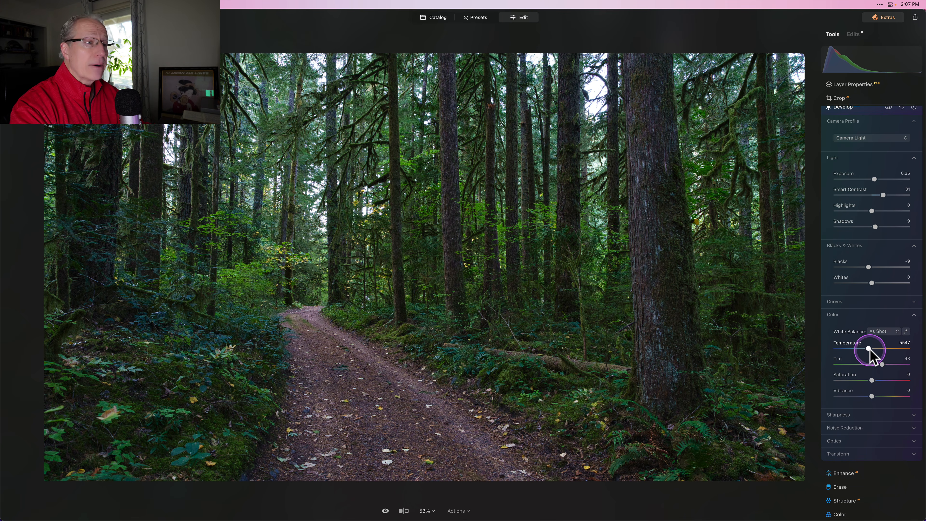
{"action": "left_click_drag", "start_coordinate": [870, 350], "coordinate": [877, 350]}
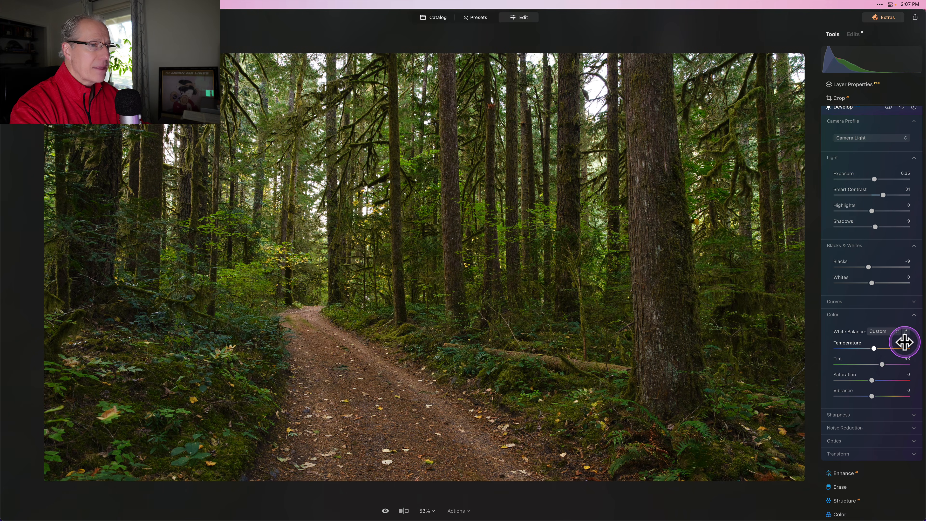
{"action": "left_click", "coordinate": [905, 343]}
{"action": "type", "text": "122"}
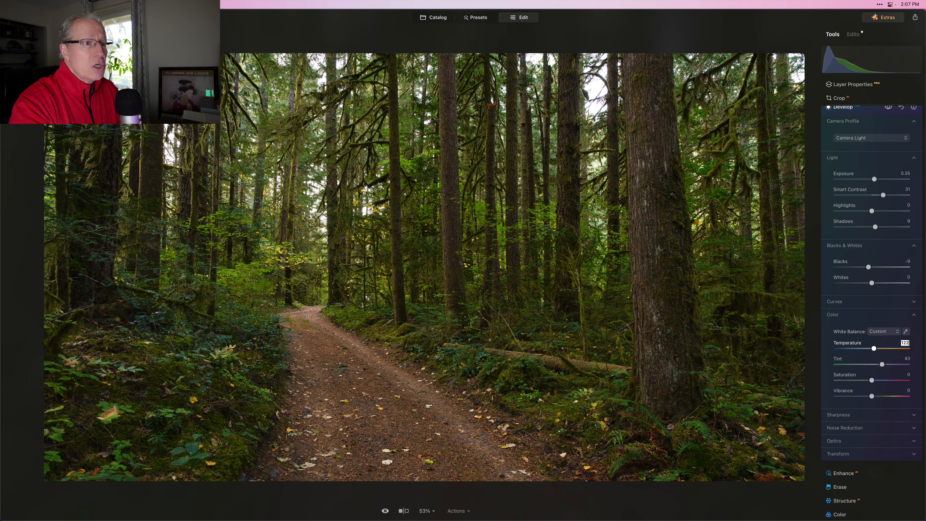
{"action": "key", "text": "Return"}
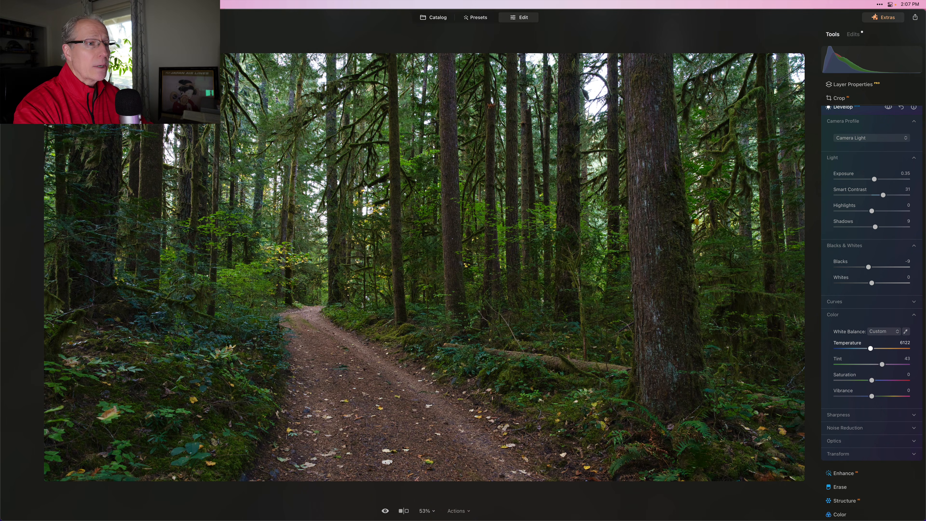
{"action": "left_click", "coordinate": [888, 366]}
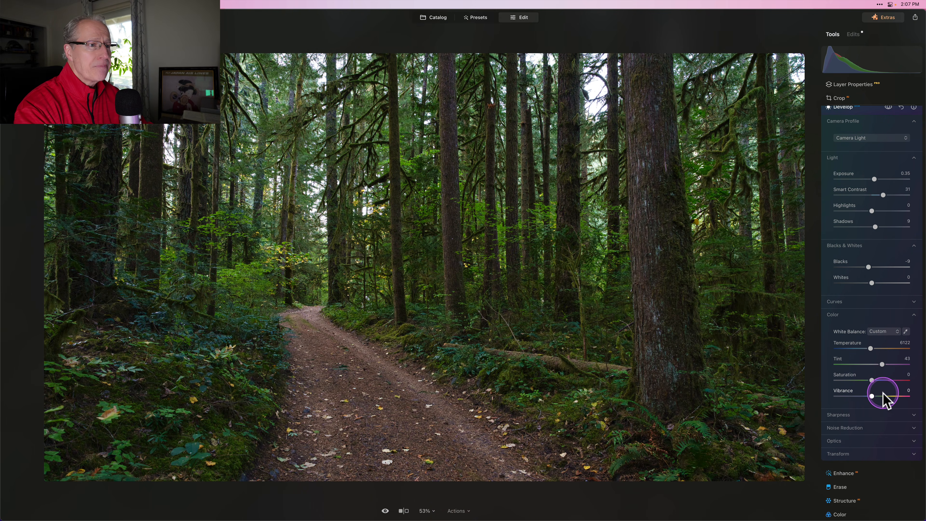
{"action": "left_click_drag", "start_coordinate": [873, 396], "coordinate": [881, 397]}
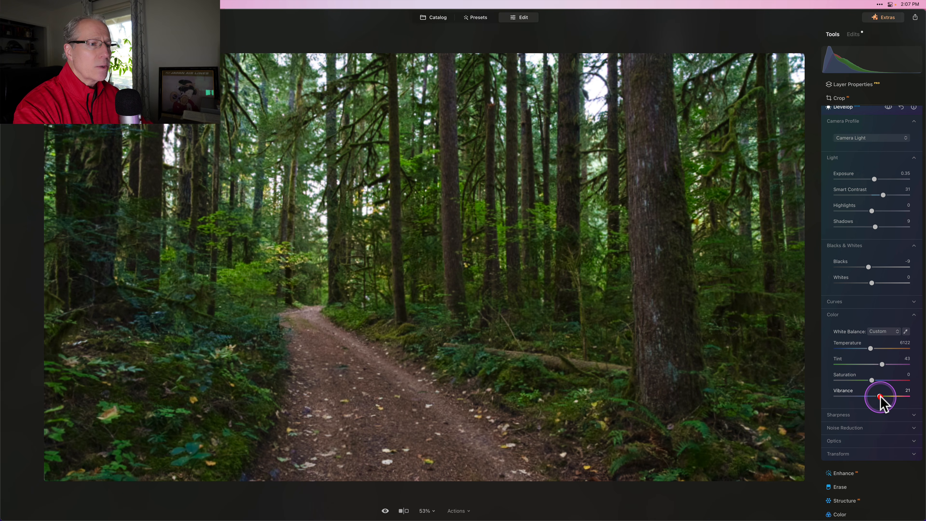
Compare the photo with and without the Develop adjustments, then close the Develop tool.
{"action": "scroll", "coordinate": [843, 165], "scroll_direction": "up", "scroll_amount": 3}
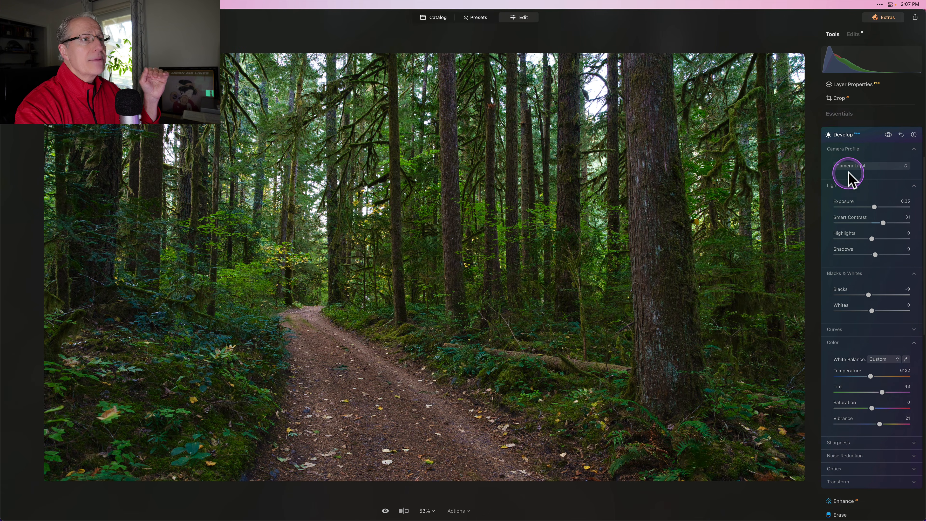
{"action": "left_click", "coordinate": [888, 154]}
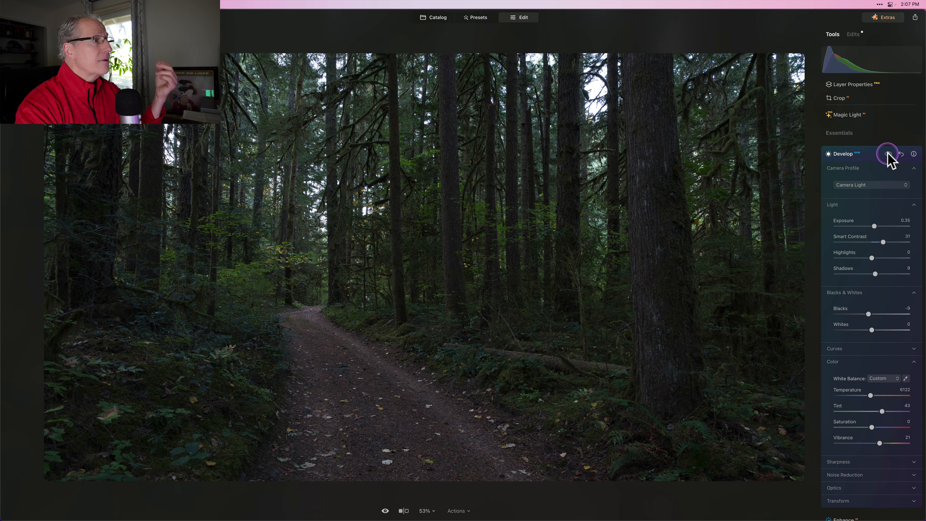
{"action": "left_click", "coordinate": [887, 153]}
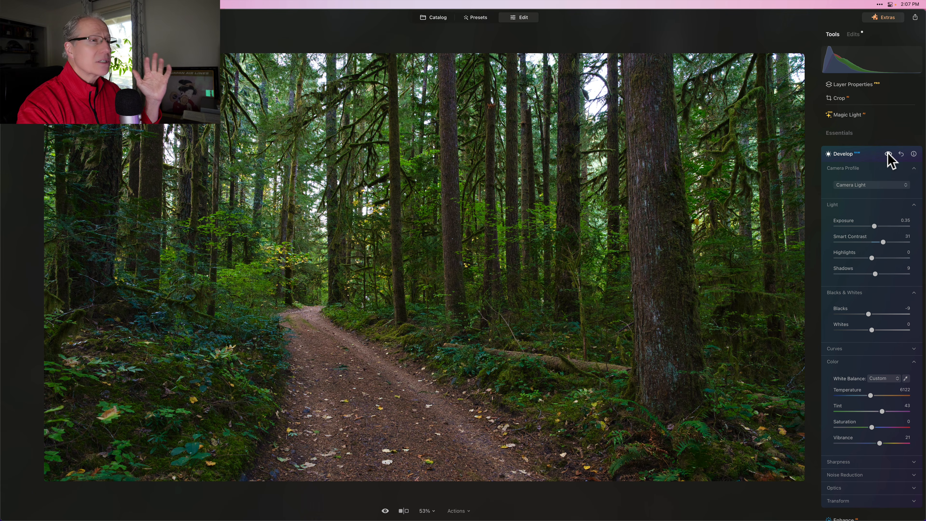
{"action": "left_click", "coordinate": [875, 156]}
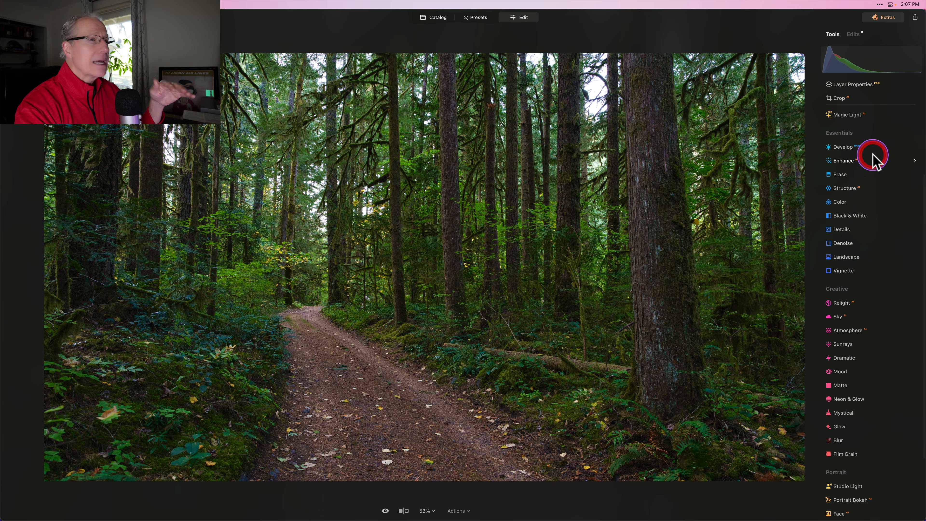
Add Supercontrast to the photo with Highlights Contrast 15, Midtones Contrast 26 and Shadows Contrast 26.
{"action": "scroll", "coordinate": [873, 154], "scroll_direction": "up", "scroll_amount": 5}
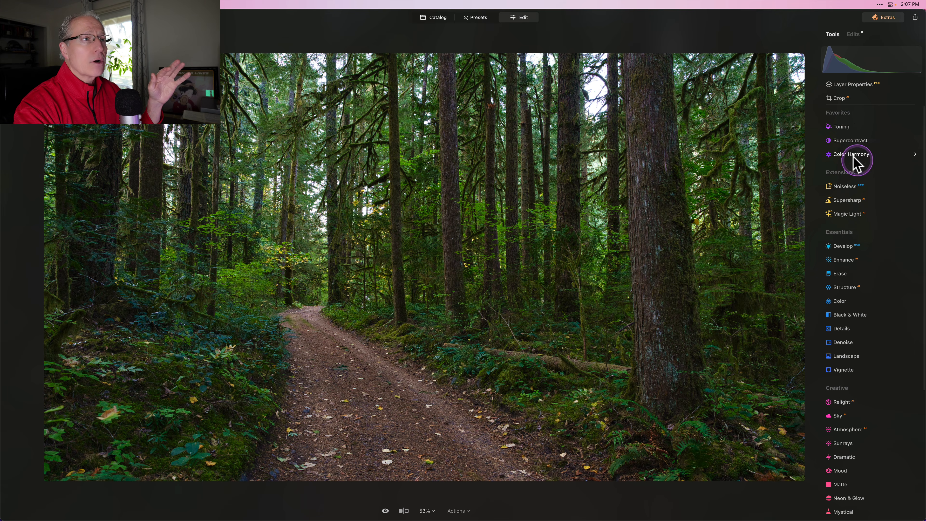
{"action": "left_click", "coordinate": [848, 145]}
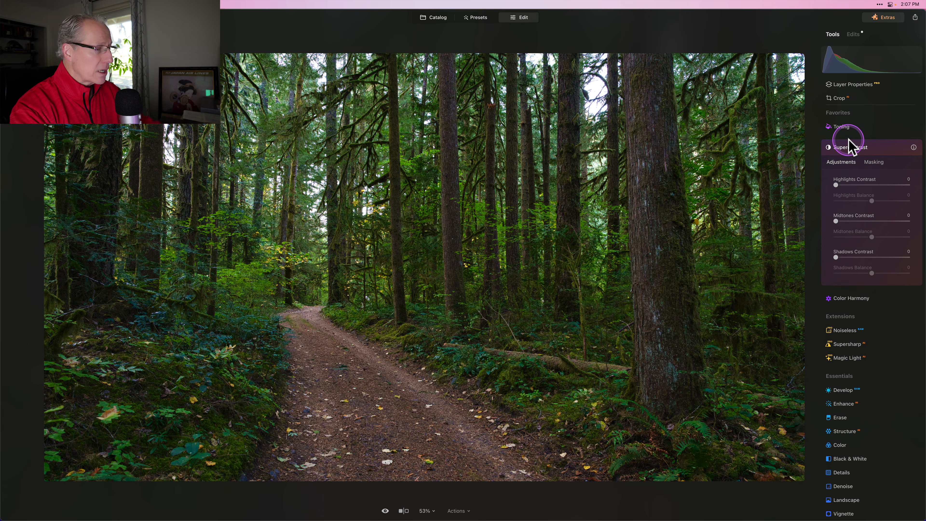
{"action": "left_click", "coordinate": [846, 185]}
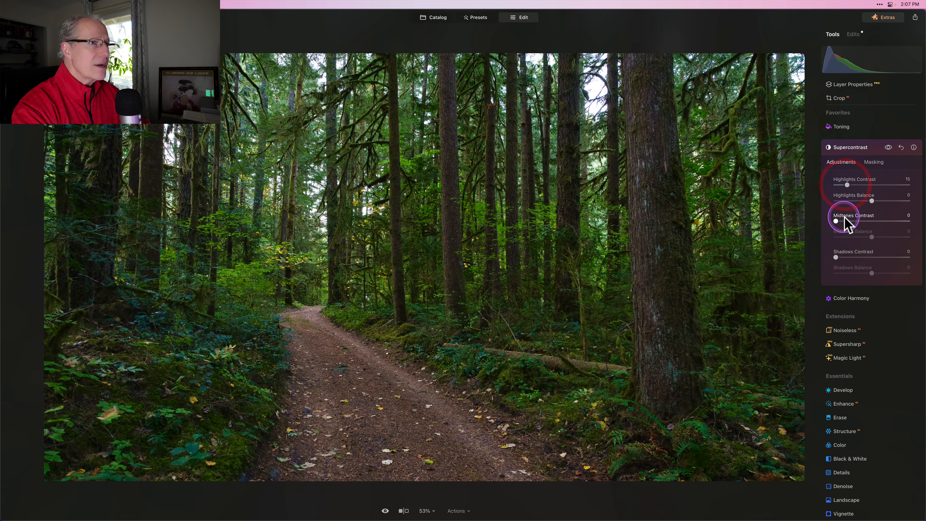
{"action": "left_click", "coordinate": [848, 222]}
{"action": "left_click_drag", "start_coordinate": [848, 221], "coordinate": [854, 221]}
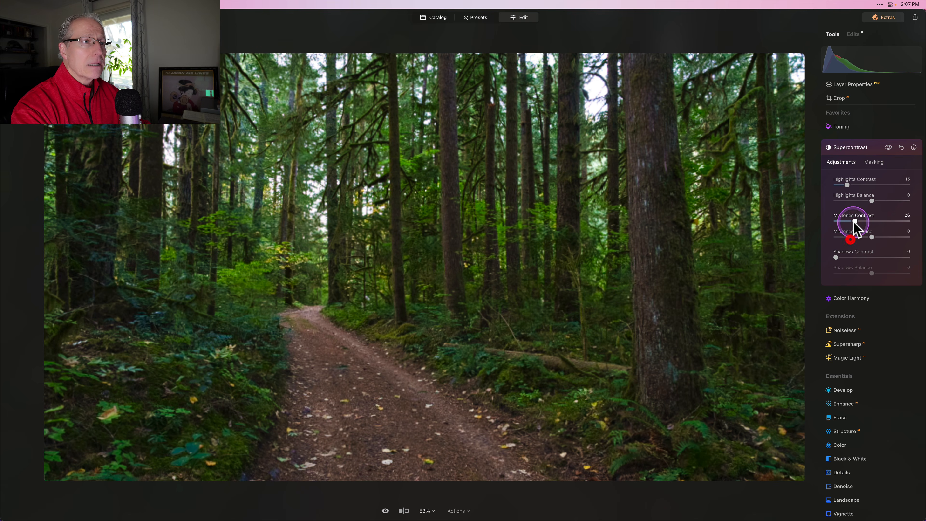
{"action": "left_click", "coordinate": [845, 257]}
{"action": "left_click_drag", "start_coordinate": [844, 257], "coordinate": [853, 257]}
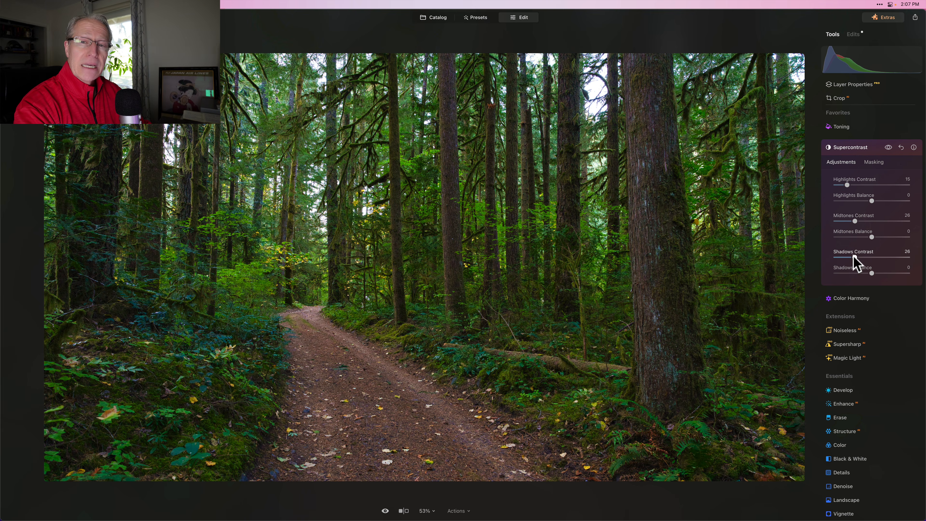
{"action": "left_click", "coordinate": [848, 257]}
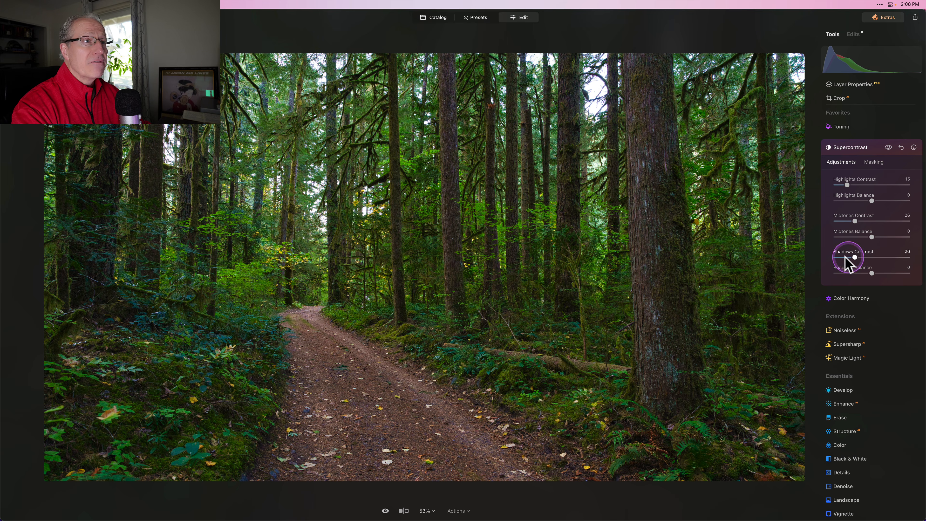
Set the Supercontrast balances to -67 for highlights, -27 for midtones and 22 for shadows.
{"action": "left_click", "coordinate": [849, 200]}
{"action": "left_click_drag", "start_coordinate": [849, 200], "coordinate": [846, 200]}
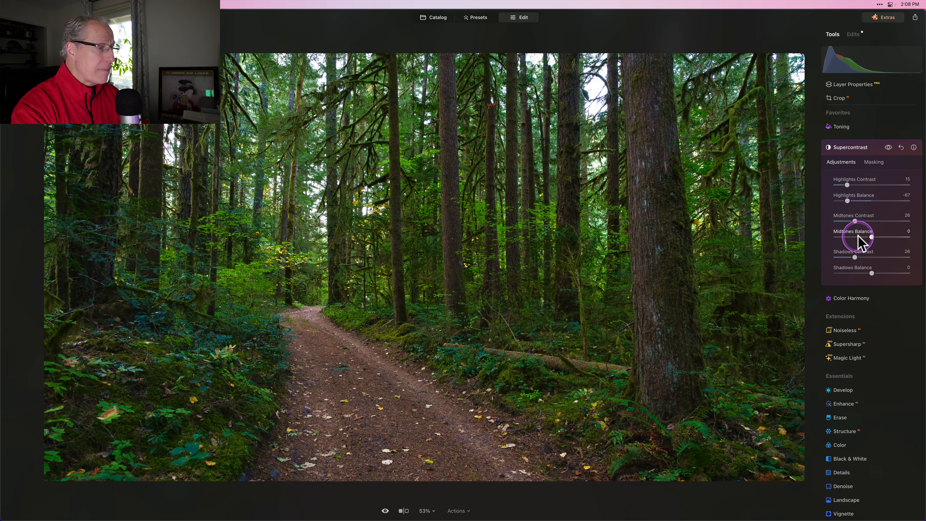
{"action": "left_click_drag", "start_coordinate": [858, 235], "coordinate": [861, 239]}
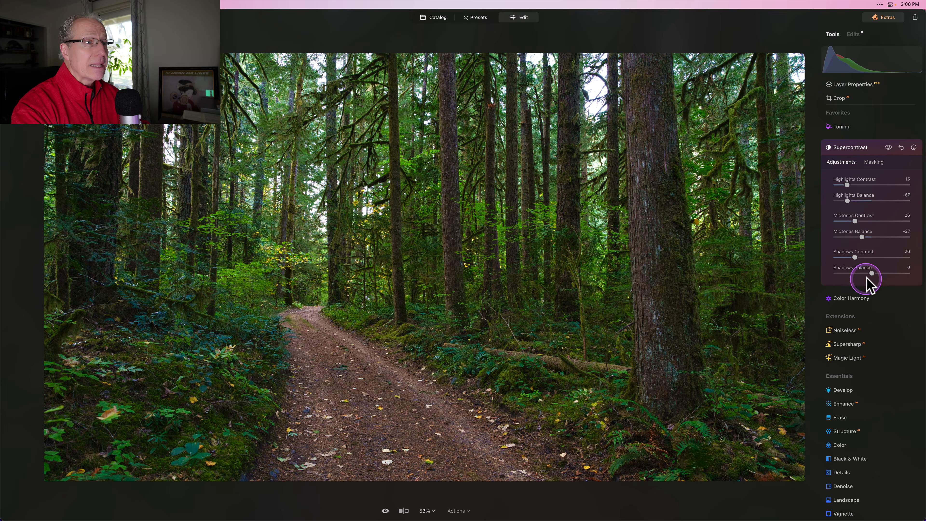
{"action": "left_click_drag", "start_coordinate": [867, 279], "coordinate": [880, 274]}
Compare the photo with and without Supercontrast, then compare the whole edit with the original image.
{"action": "left_click", "coordinate": [889, 147]}
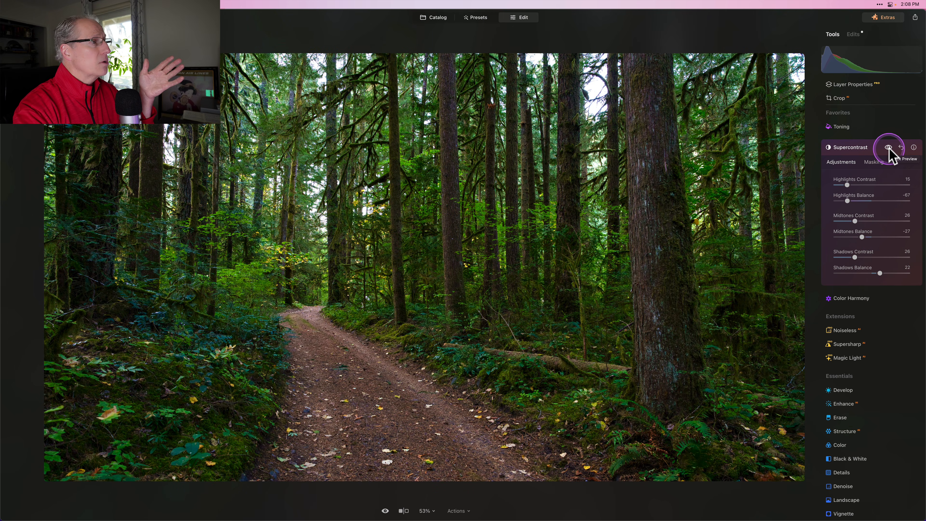
{"action": "left_click", "coordinate": [888, 148]}
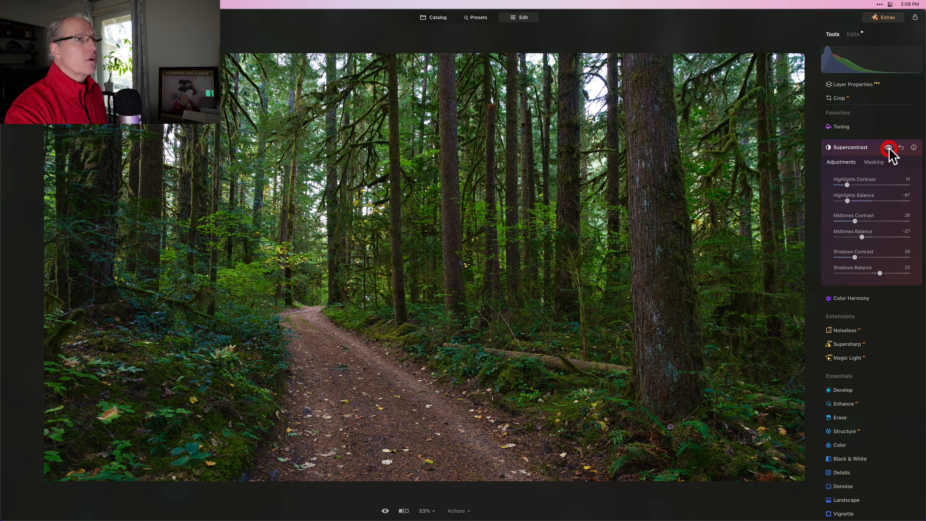
{"action": "left_click", "coordinate": [880, 150]}
{"action": "key", "text": "backslash"}
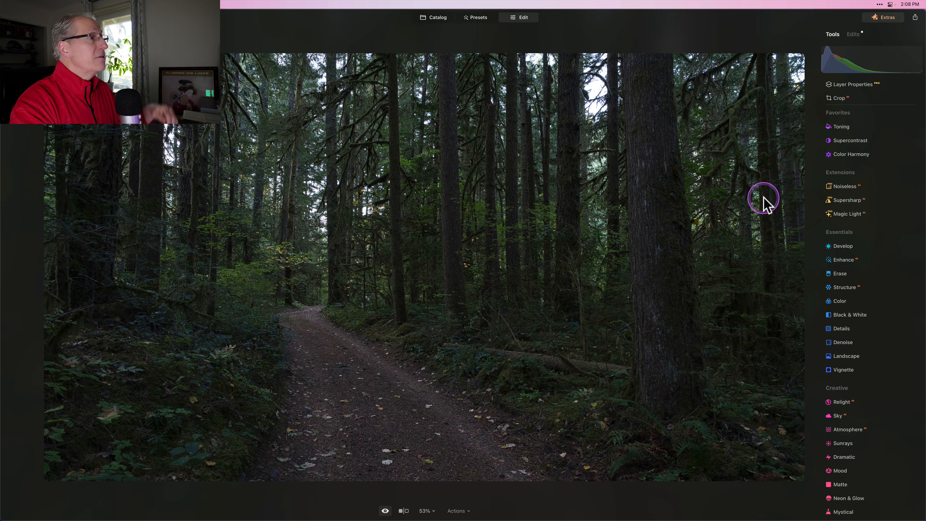
{"action": "left_click", "coordinate": [763, 197]}
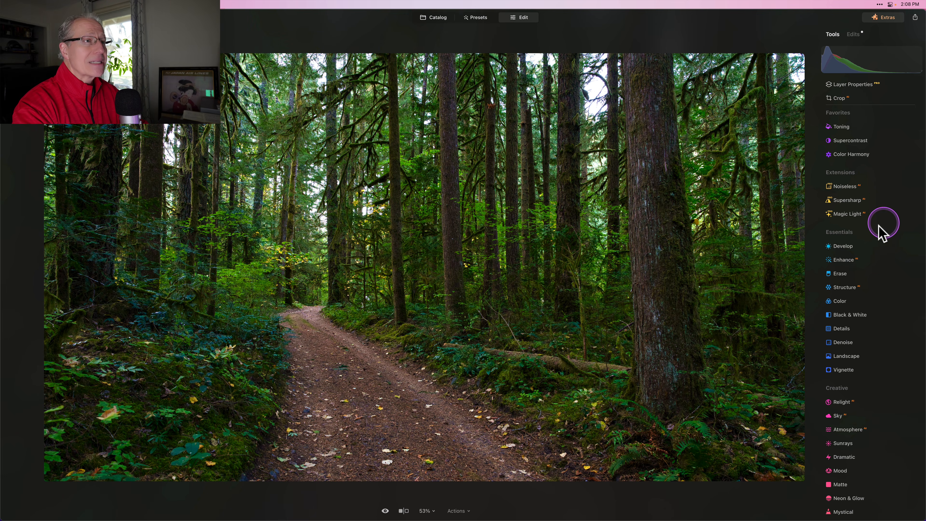
Start a new Develop adjustment and draw a radial gradient mask over the trees above the far end of the path.
{"action": "left_click", "coordinate": [846, 247]}
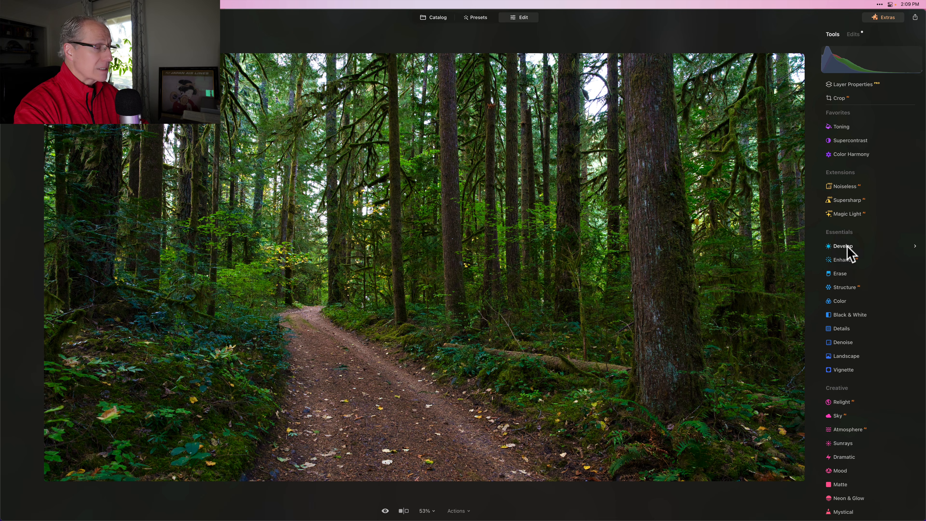
{"action": "left_click", "coordinate": [843, 245]}
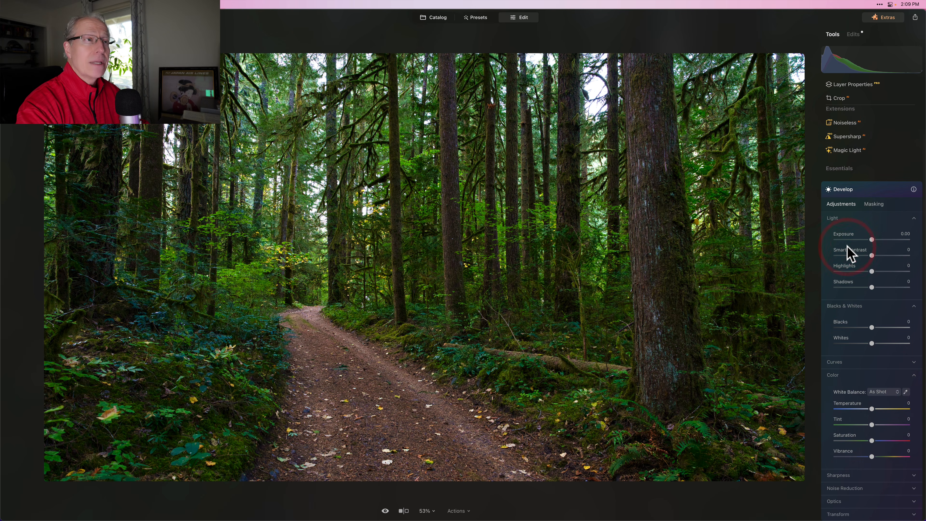
{"action": "left_click", "coordinate": [875, 227]}
{"action": "left_click", "coordinate": [875, 204]}
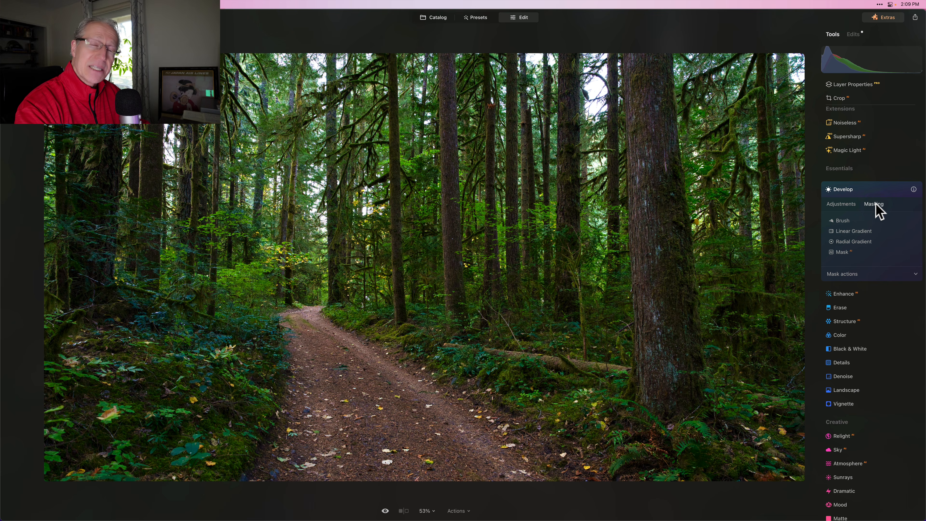
{"action": "left_click", "coordinate": [854, 229]}
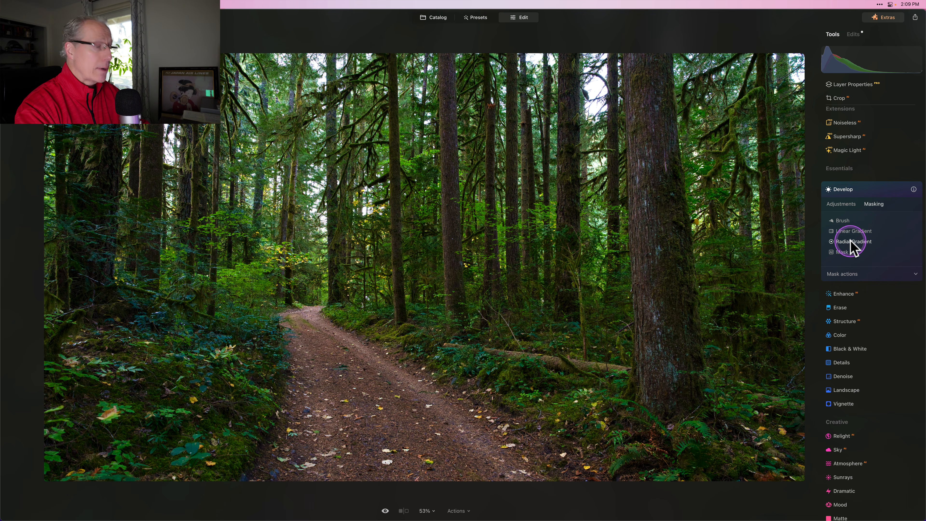
{"action": "left_click", "coordinate": [850, 241]}
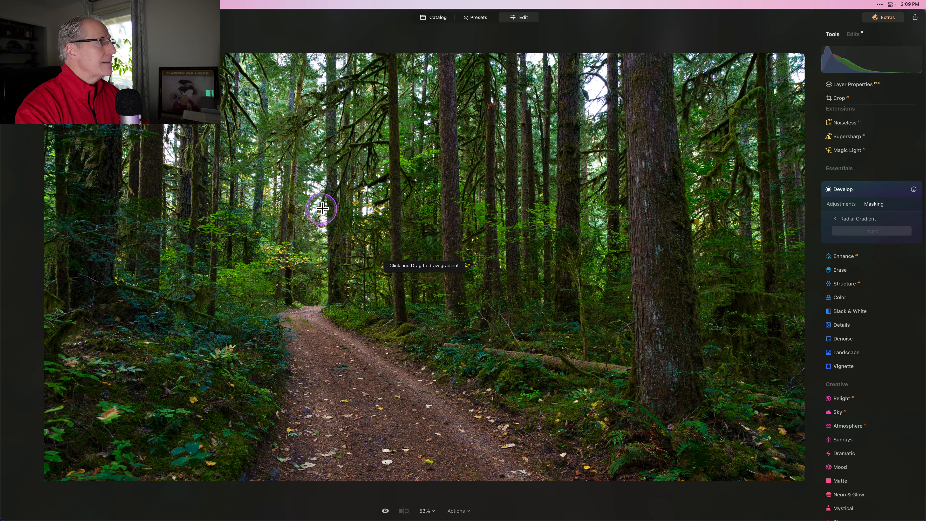
{"action": "left_click_drag", "start_coordinate": [320, 200], "coordinate": [361, 238]}
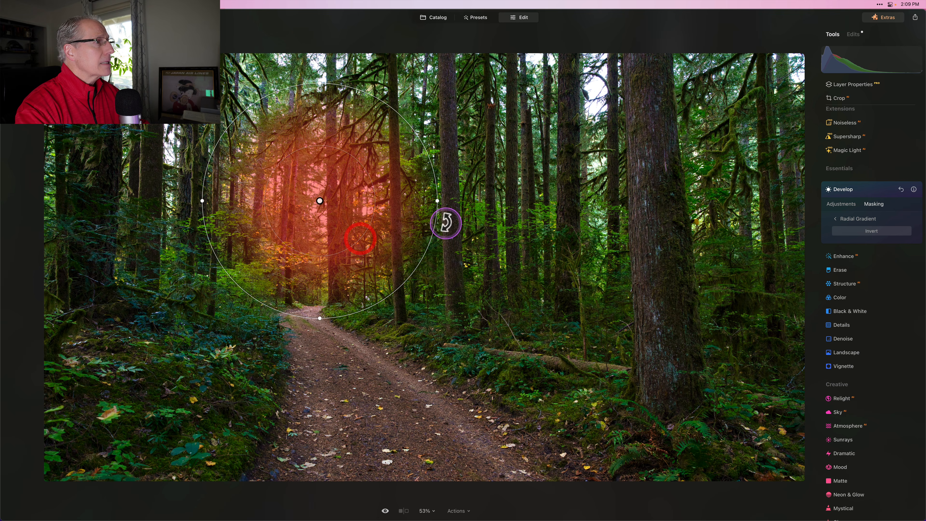
Stretch the radial gradient into a wide ellipse reaching the large trunk and shift its center slightly upward.
{"action": "left_click_drag", "start_coordinate": [439, 200], "coordinate": [566, 224]}
{"action": "left_click_drag", "start_coordinate": [422, 170], "coordinate": [469, 171]}
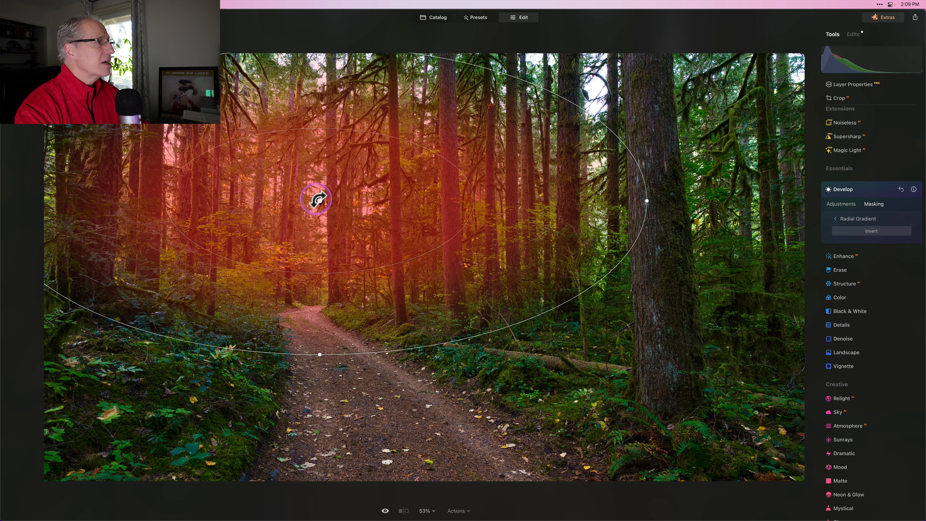
{"action": "left_click_drag", "start_coordinate": [322, 202], "coordinate": [324, 195]}
{"action": "left_click_drag", "start_coordinate": [563, 90], "coordinate": [570, 83]}
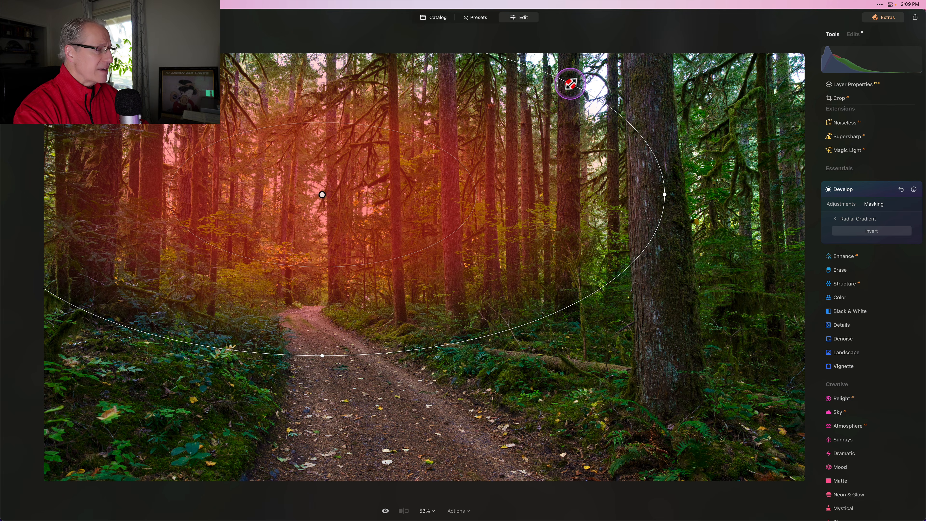
Brighten the masked area by setting its Exposure to 0.81.
{"action": "left_click", "coordinate": [842, 205]}
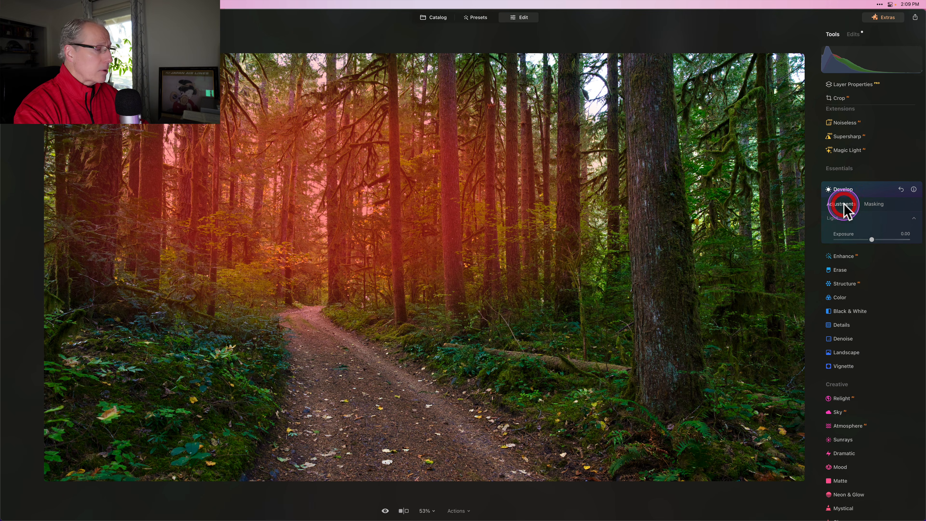
{"action": "left_click", "coordinate": [872, 236]}
{"action": "left_click_drag", "start_coordinate": [872, 239], "coordinate": [878, 240]}
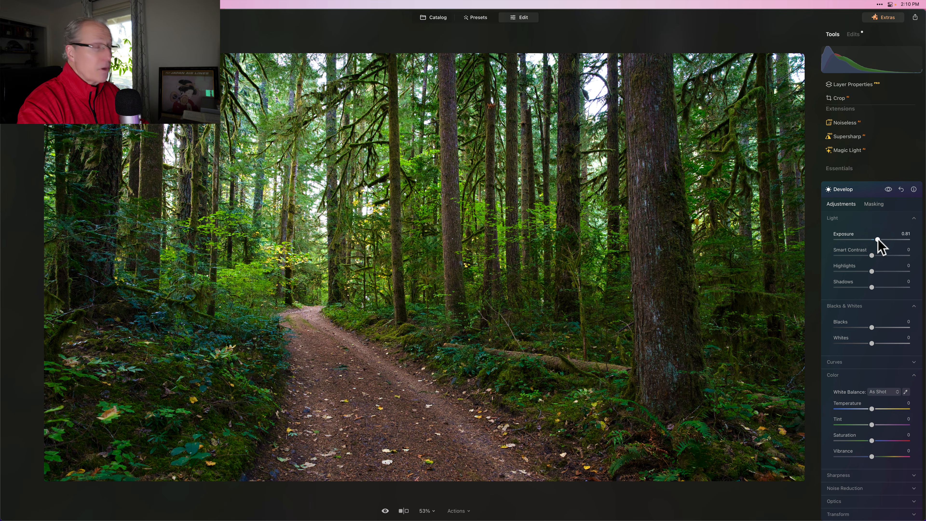
Warm the masked area by setting the Develop Temperature to 11, and compare the photo with and without the adjustment.
{"action": "left_click", "coordinate": [872, 408]}
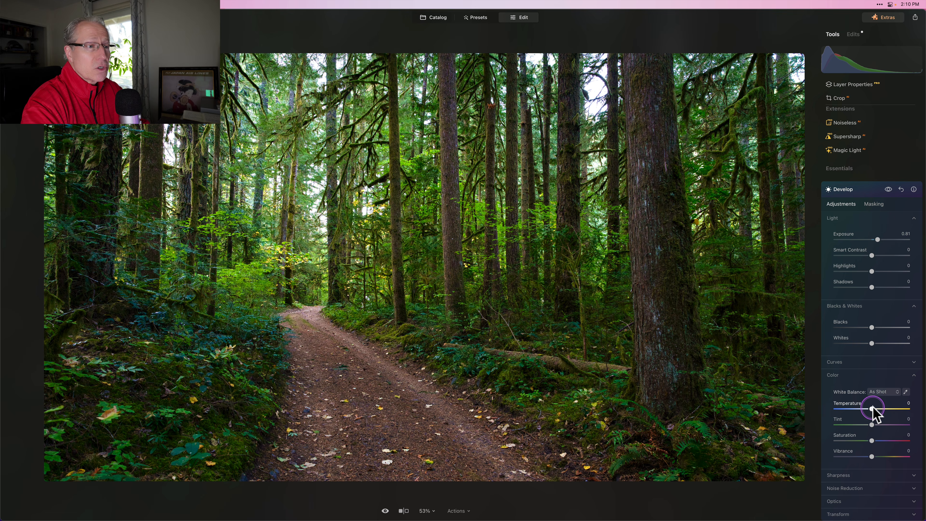
{"action": "left_click_drag", "start_coordinate": [873, 409], "coordinate": [877, 409]}
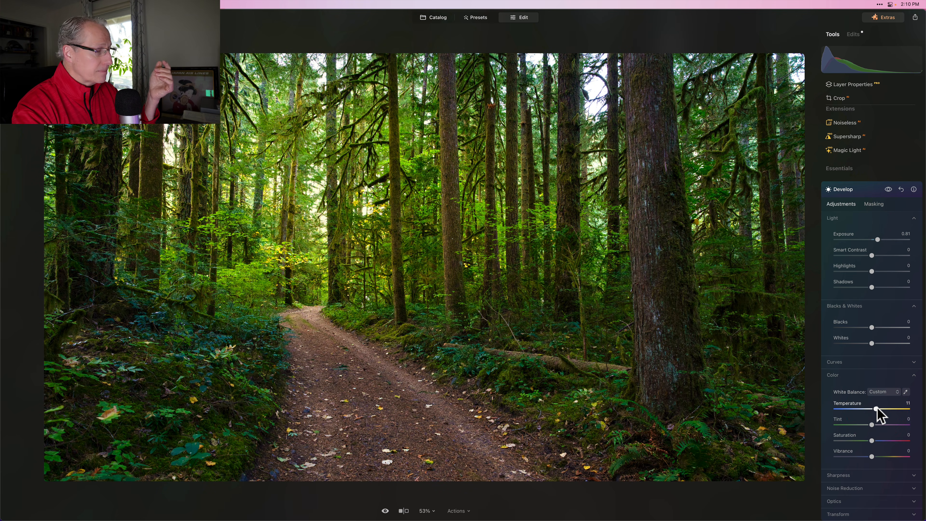
{"action": "left_click", "coordinate": [888, 189]}
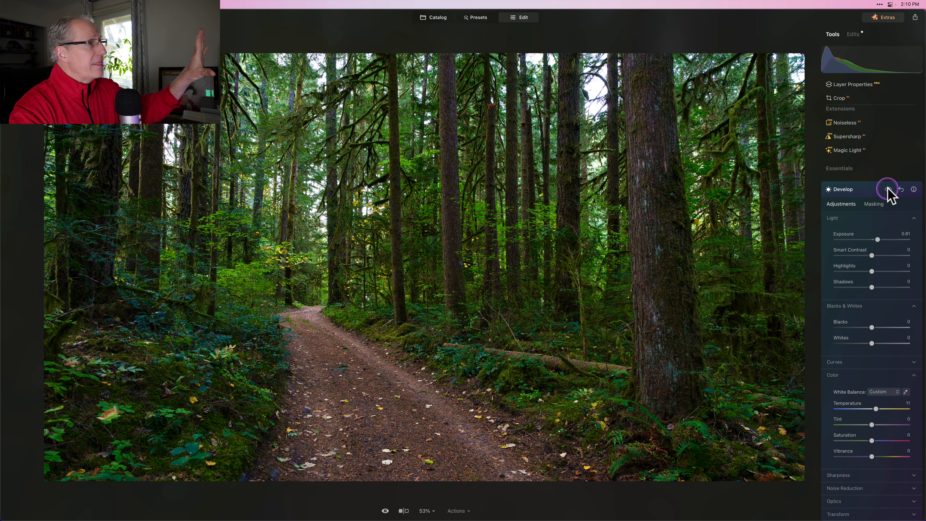
{"action": "left_click", "coordinate": [888, 190]}
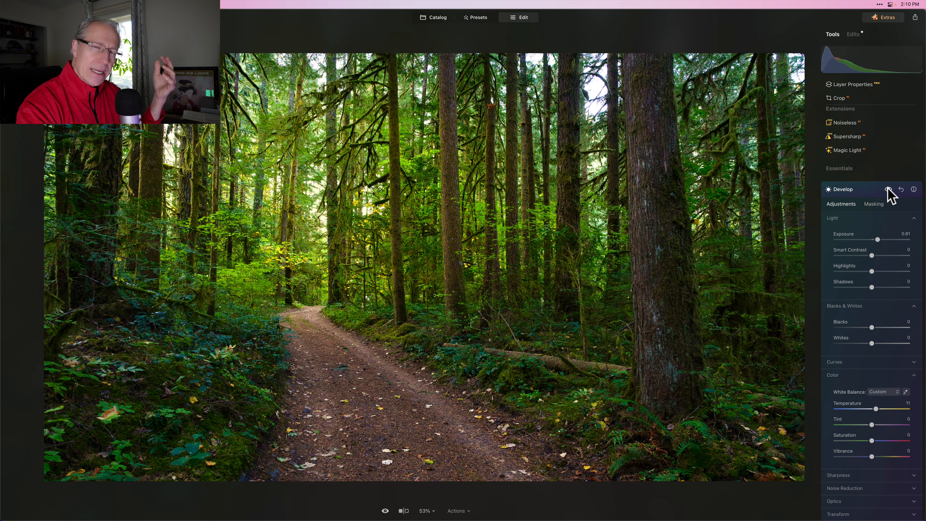
Copy the radial gradient mask of the Develop adjustment, check its overlay, and close Develop.
{"action": "left_click", "coordinate": [873, 205]}
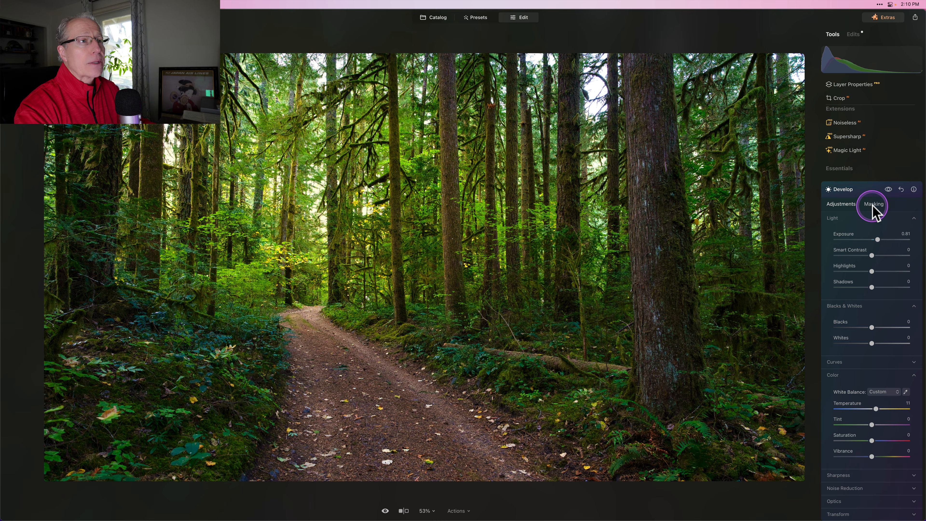
{"action": "left_click", "coordinate": [874, 205]}
{"action": "left_click", "coordinate": [835, 219]}
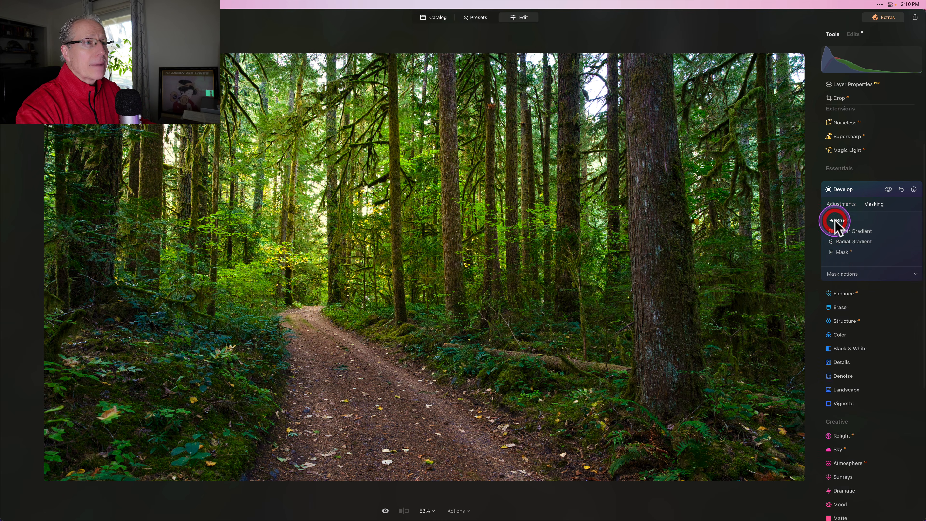
{"action": "left_click", "coordinate": [845, 271]}
{"action": "left_click", "coordinate": [851, 297]}
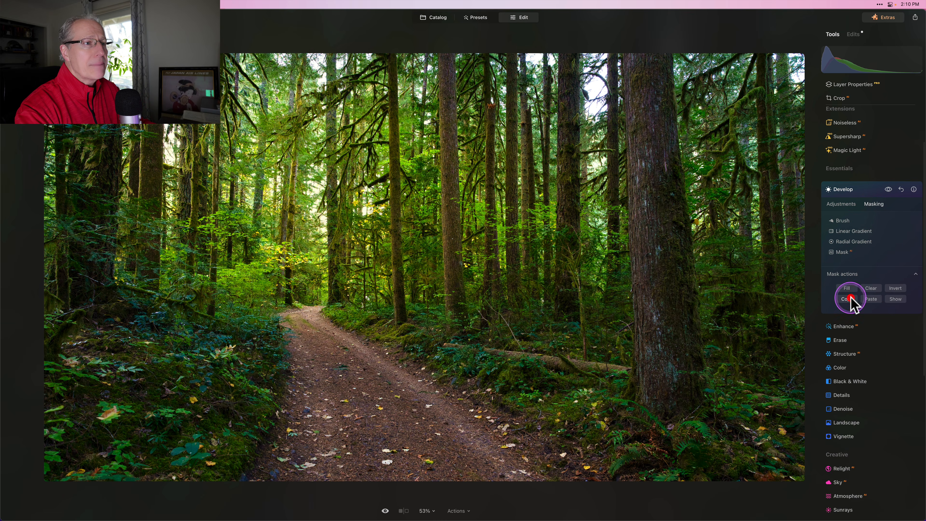
{"action": "left_click", "coordinate": [899, 299]}
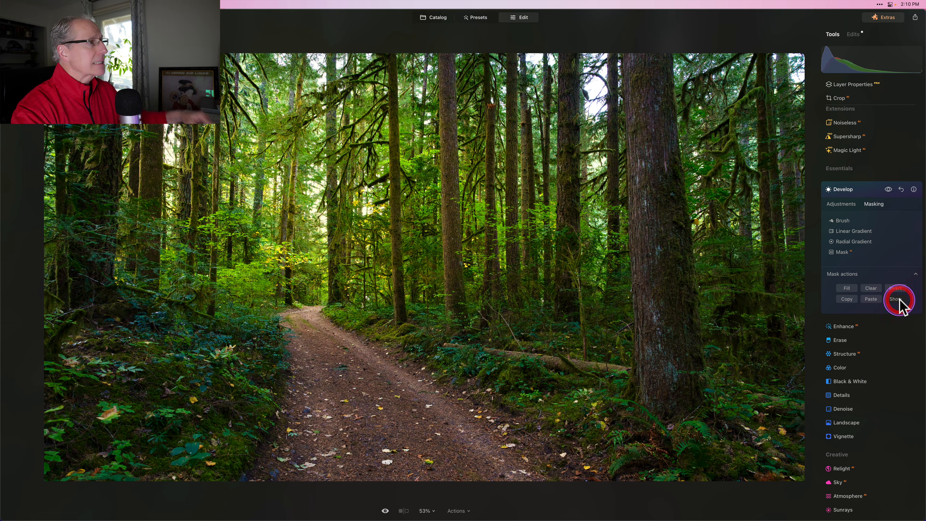
{"action": "left_click", "coordinate": [900, 299]}
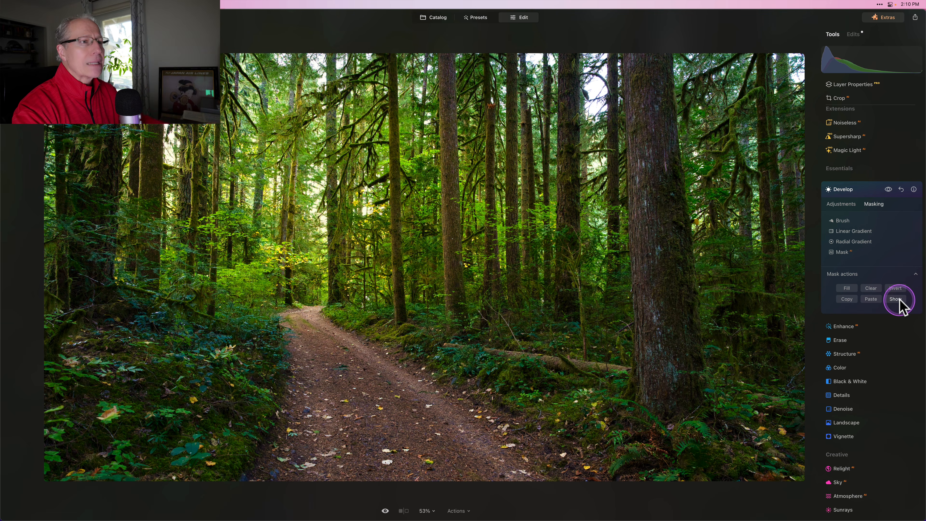
{"action": "left_click", "coordinate": [863, 190]}
Start a Glow adjustment, paste the copied mask into it, and show the mask overlay to check its coverage.
{"action": "scroll", "coordinate": [854, 297], "scroll_direction": "down", "scroll_amount": 5}
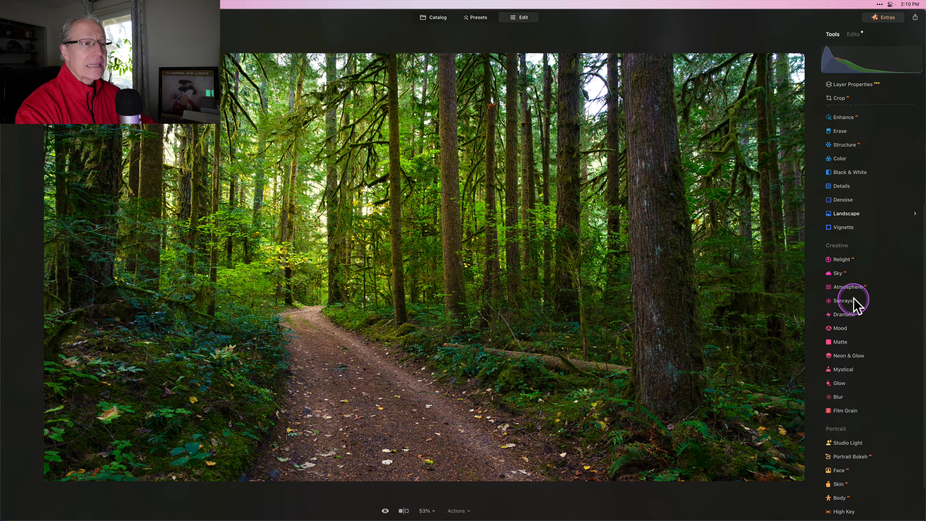
{"action": "left_click", "coordinate": [847, 378]}
{"action": "scroll", "coordinate": [850, 382], "scroll_direction": "down", "scroll_amount": 4}
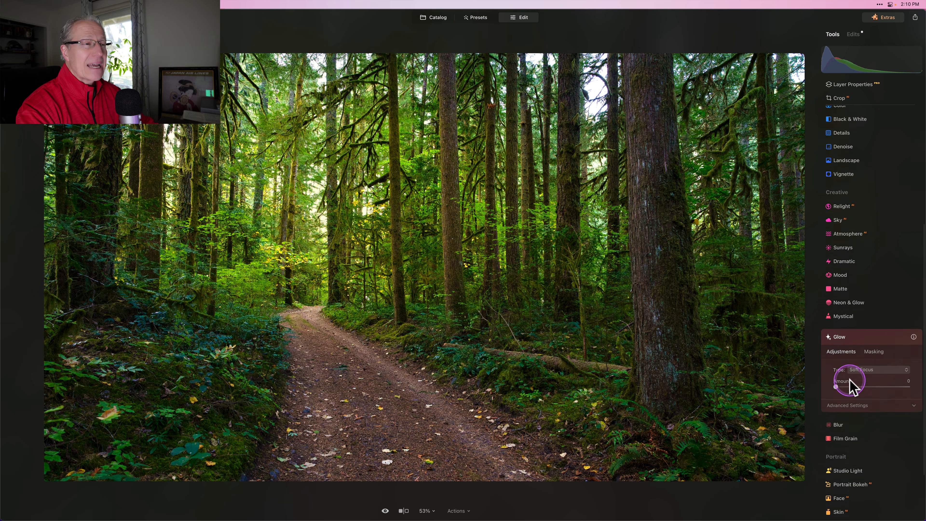
{"action": "left_click", "coordinate": [871, 320]}
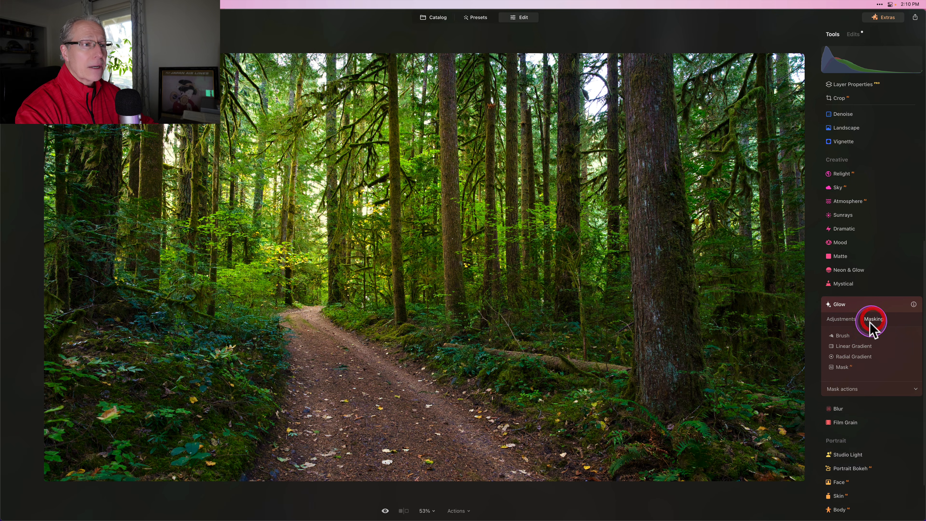
{"action": "left_click", "coordinate": [847, 389]}
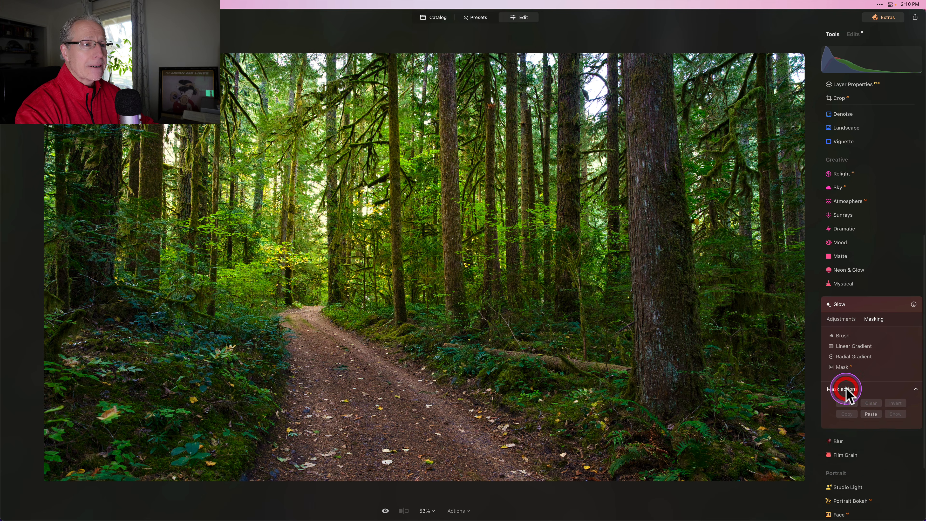
{"action": "left_click", "coordinate": [871, 414]}
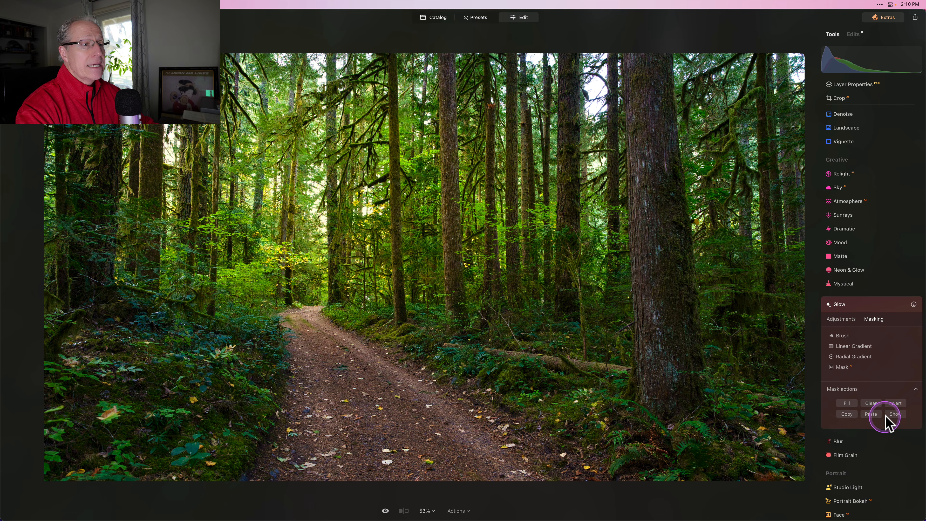
{"action": "left_click", "coordinate": [896, 414]}
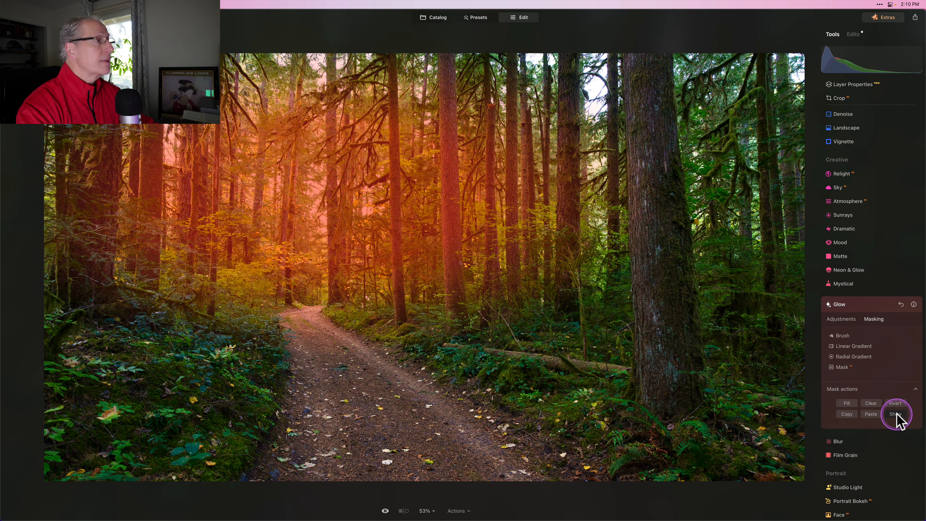
{"action": "left_click", "coordinate": [839, 331]}
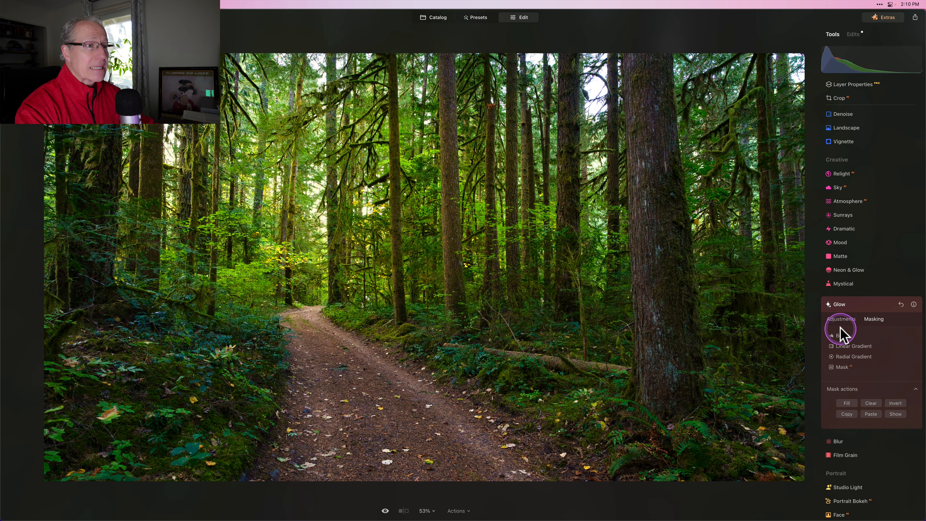
Set the Soft Focus Glow amount to 32 for the masked area and expand its advanced settings.
{"action": "left_click", "coordinate": [844, 319]}
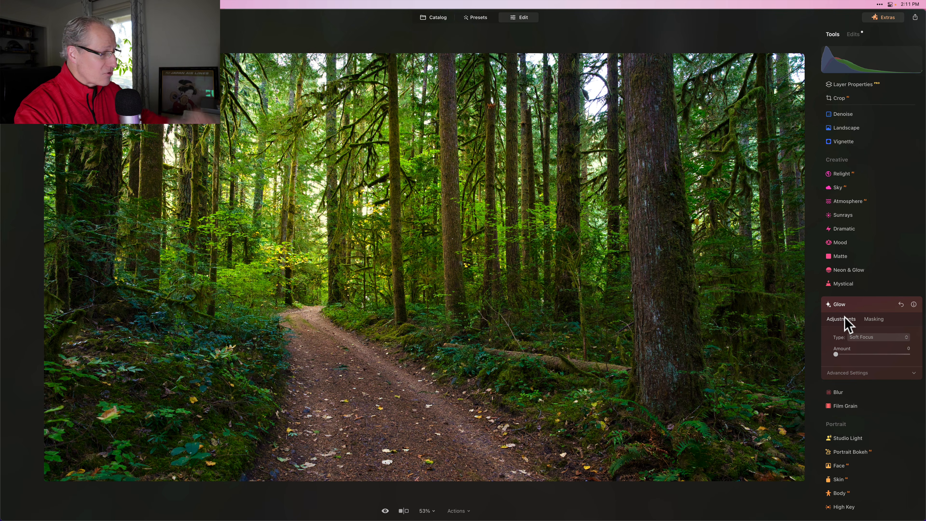
{"action": "left_click", "coordinate": [836, 314]}
{"action": "left_click", "coordinate": [844, 320]}
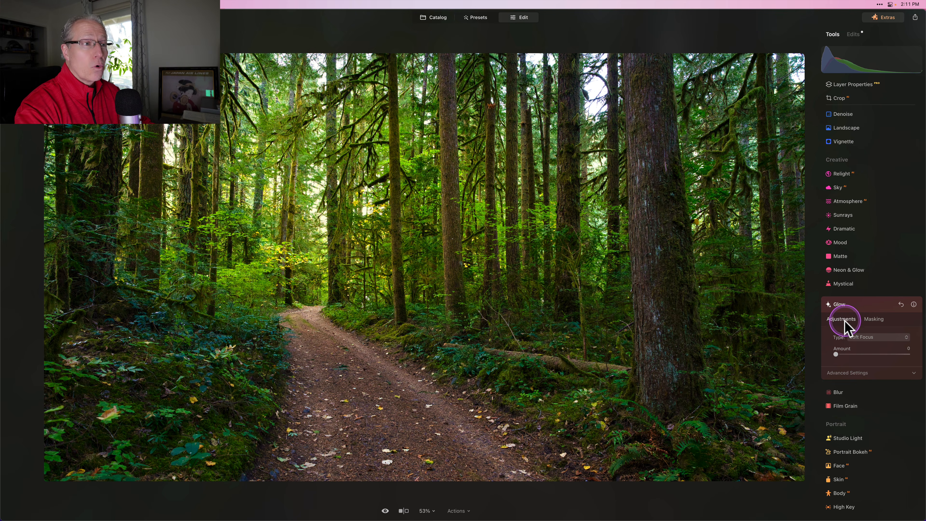
{"action": "left_click", "coordinate": [840, 331]}
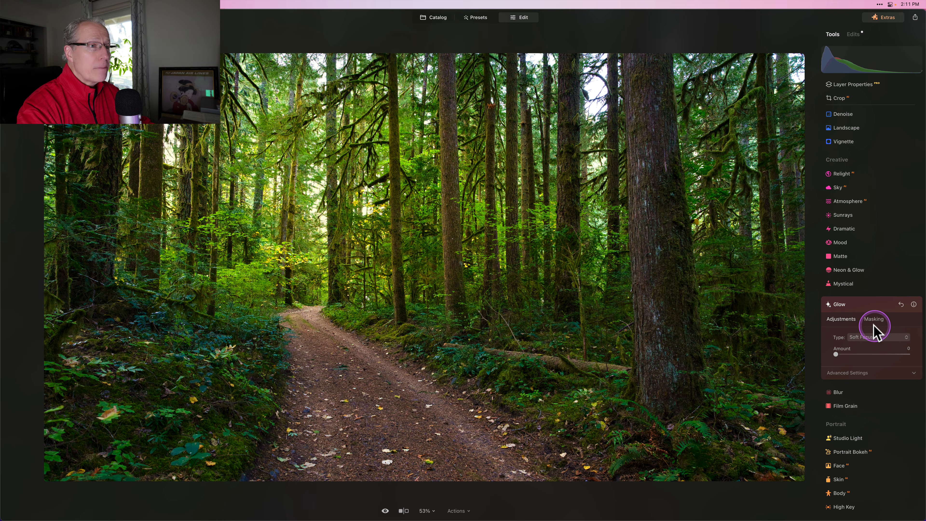
{"action": "scroll", "coordinate": [866, 337], "scroll_direction": "down", "scroll_amount": 2}
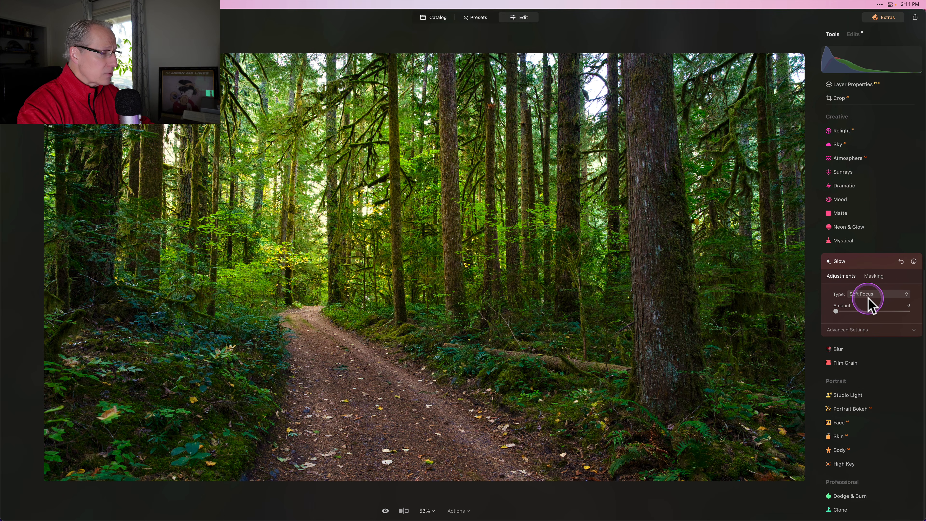
{"action": "left_click", "coordinate": [859, 311]}
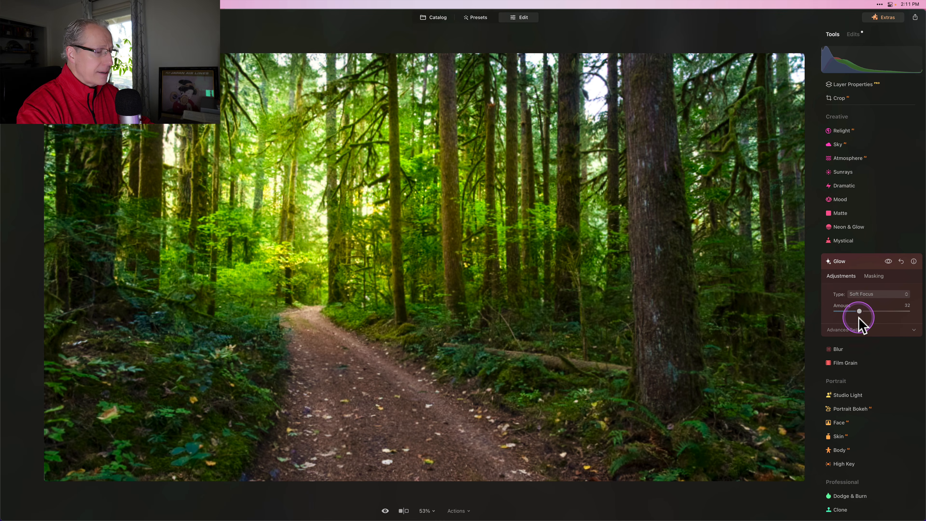
{"action": "left_click", "coordinate": [859, 329]}
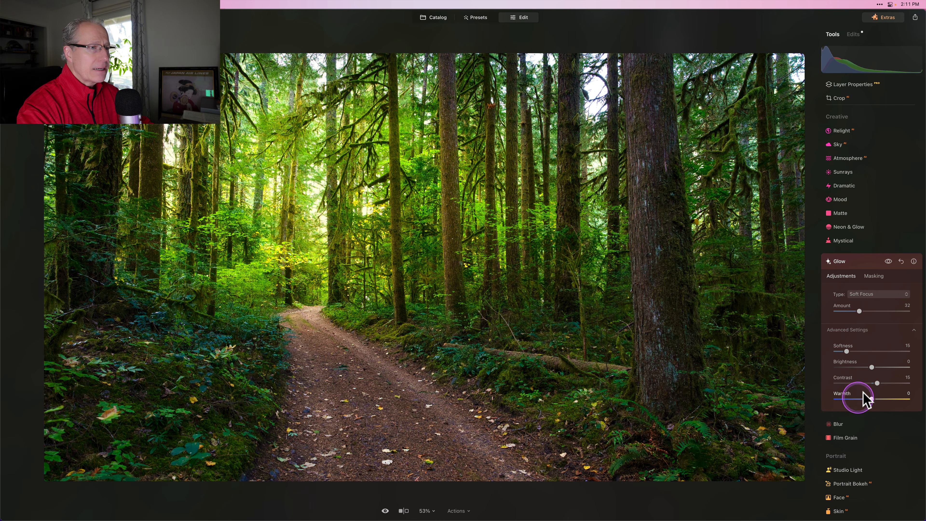
Compare the photo with and without the Glow effect, and close the Glow adjustment.
{"action": "left_click", "coordinate": [888, 262]}
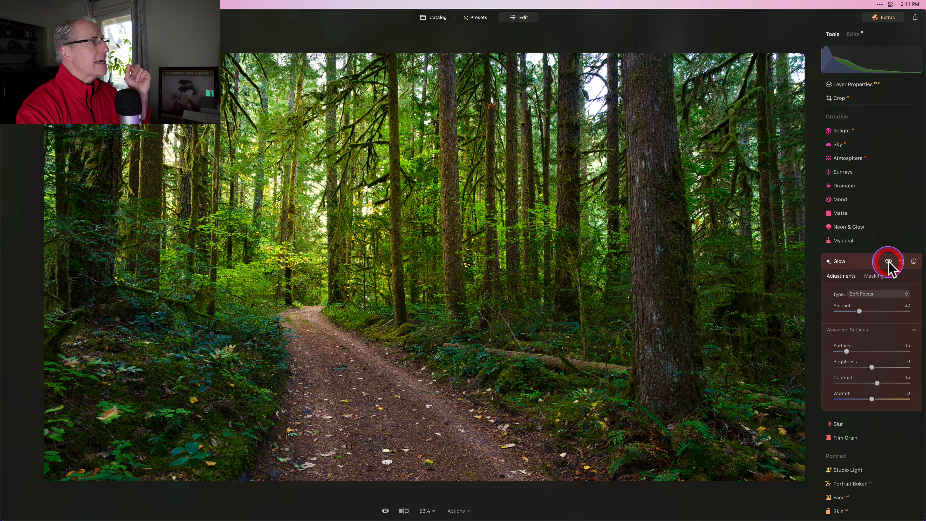
{"action": "left_click", "coordinate": [889, 261]}
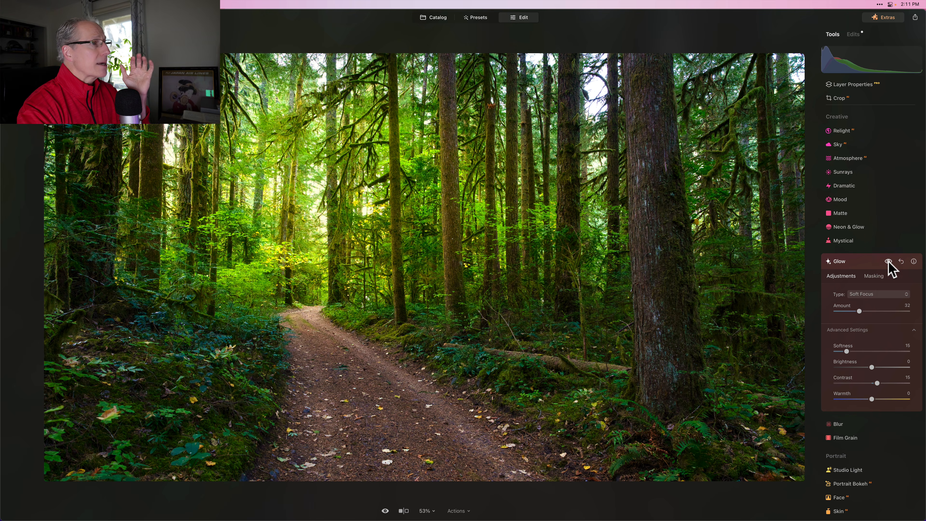
{"action": "left_click", "coordinate": [882, 267]}
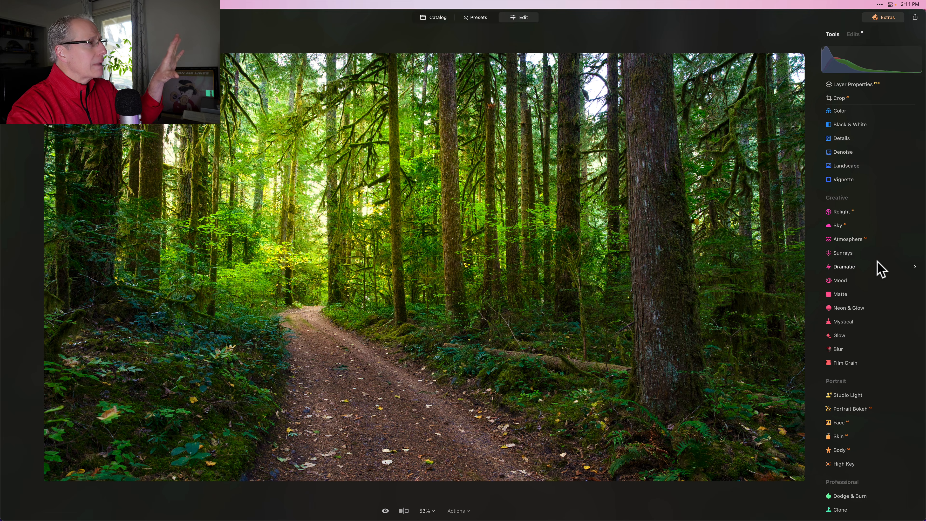
Apply the Mystical effect to the whole photo with Amount 42 and Shadows 15.
{"action": "left_click", "coordinate": [866, 302]}
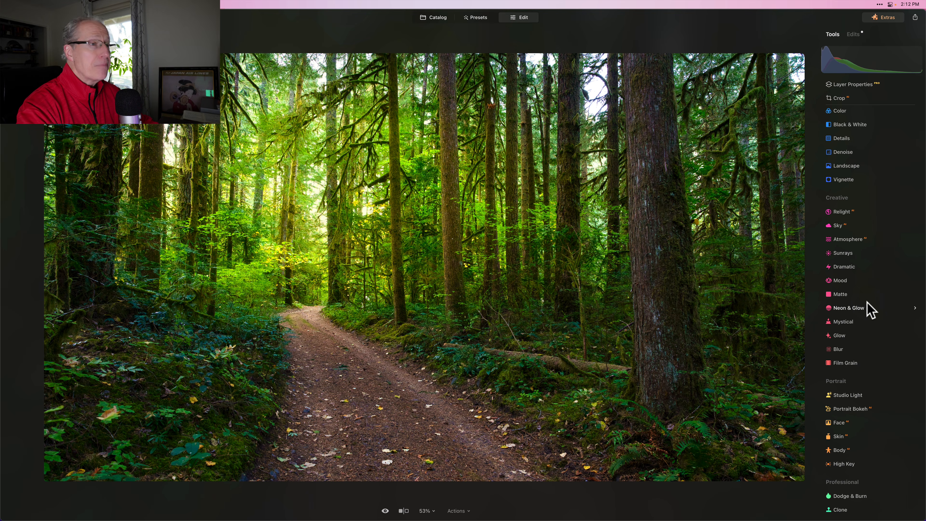
{"action": "left_click", "coordinate": [848, 320]}
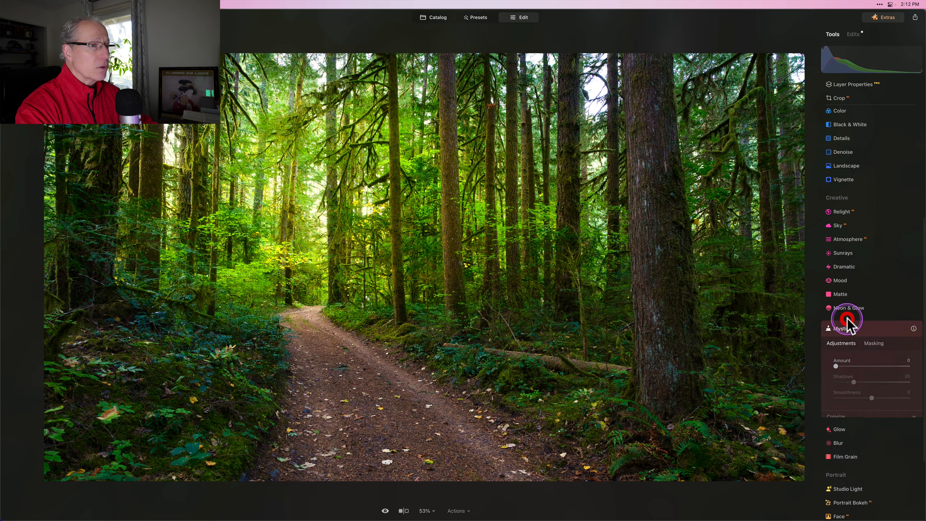
{"action": "left_click", "coordinate": [859, 280]}
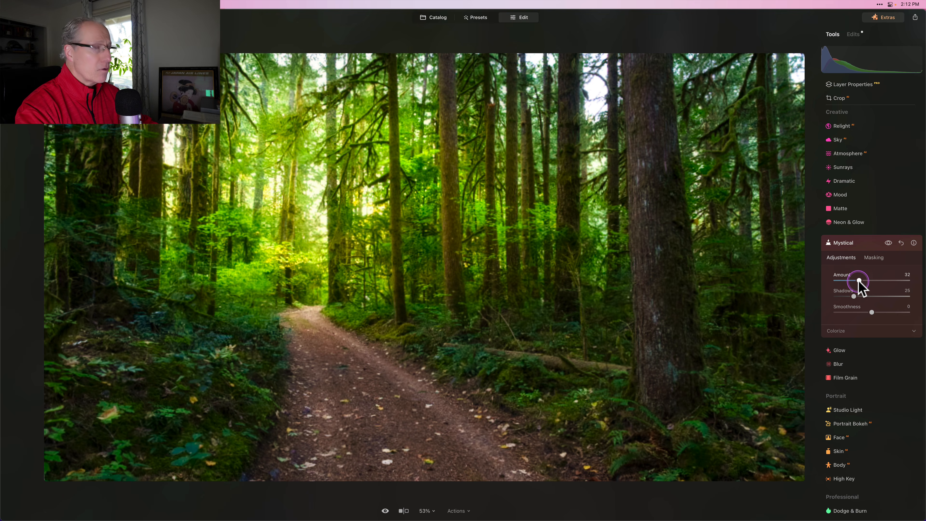
{"action": "mouse_move", "coordinate": [859, 281]}
{"action": "left_mouse_down"}
{"action": "mouse_move", "coordinate": [867, 282]}
{"action": "mouse_move", "coordinate": [851, 297]}
{"action": "left_mouse_up"}
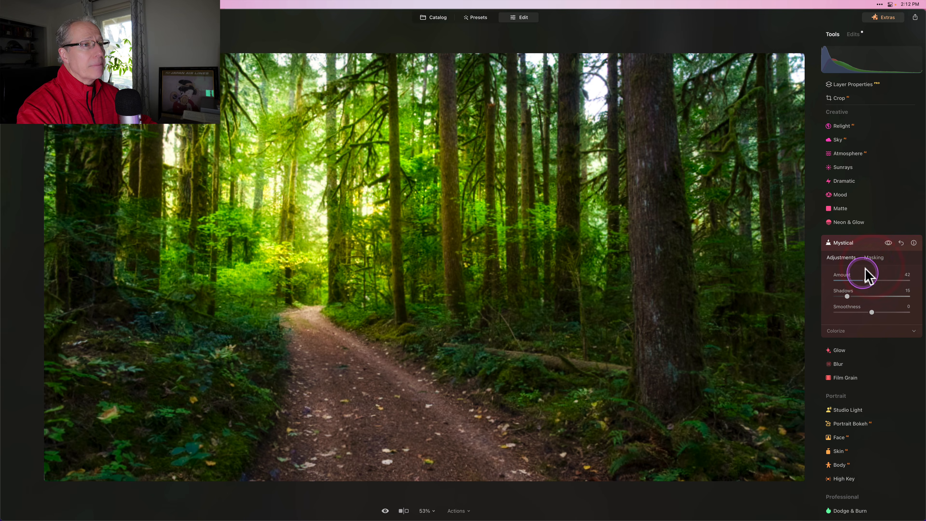
Compare the photo repeatedly with and without the Mystical effect, and close its settings.
{"action": "left_click", "coordinate": [889, 243]}
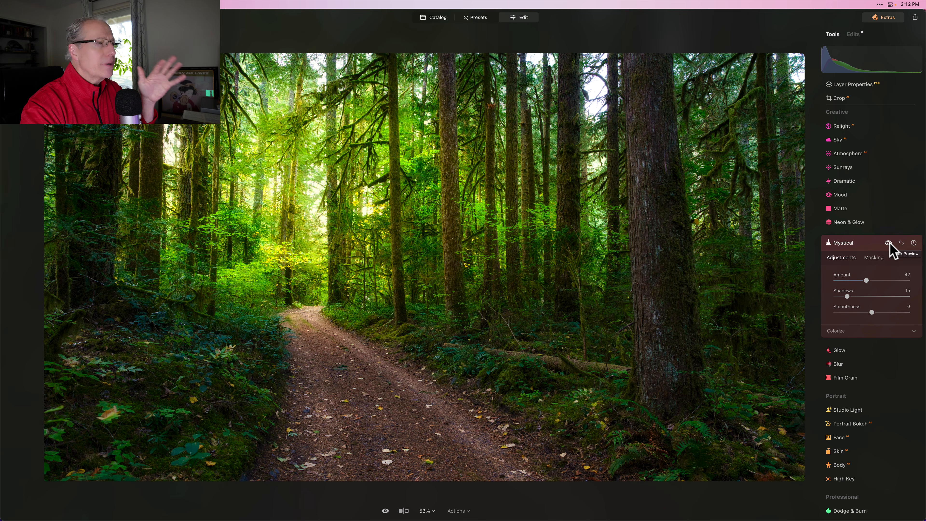
{"action": "left_click", "coordinate": [888, 243]}
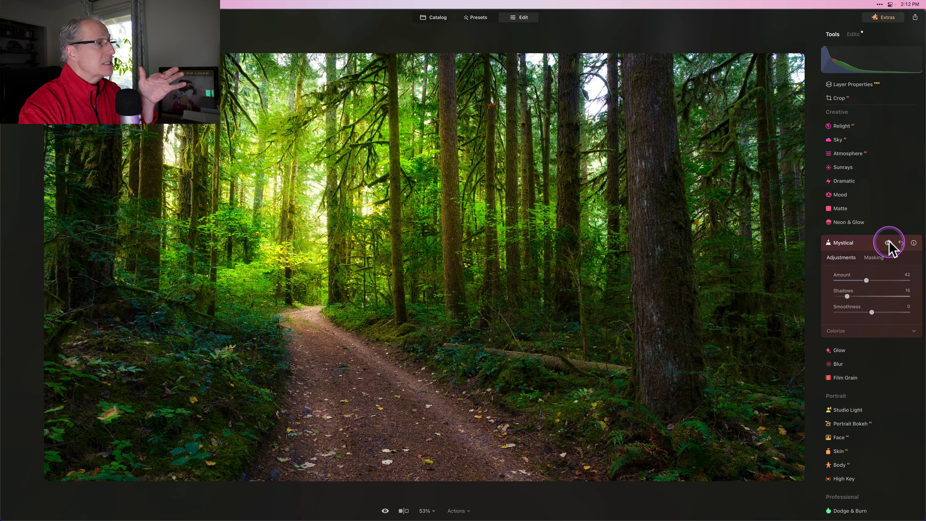
{"action": "left_click", "coordinate": [889, 243]}
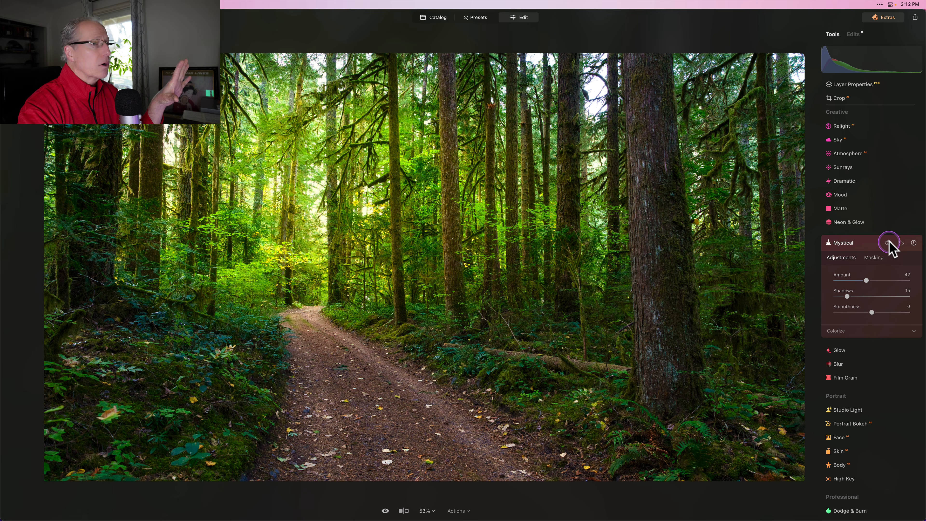
{"action": "left_click", "coordinate": [889, 243]}
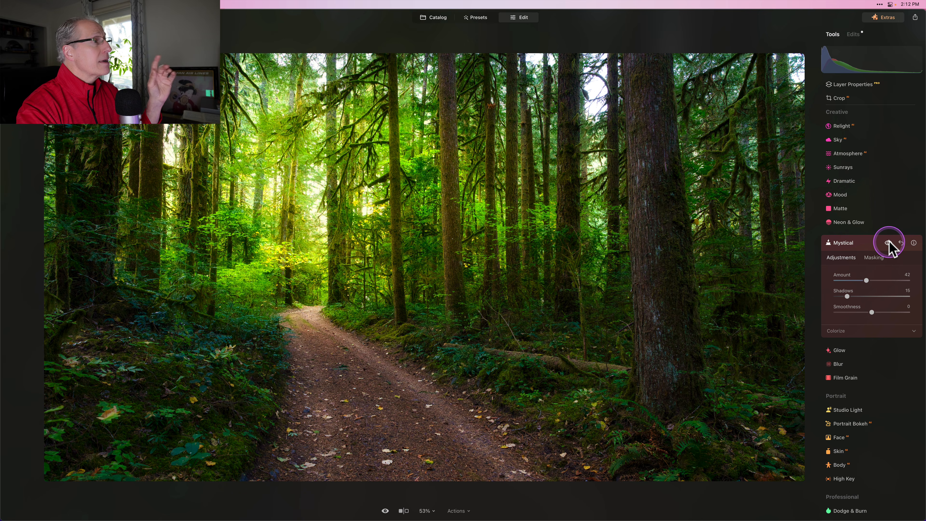
{"action": "left_click", "coordinate": [875, 243]}
Add Structure to the photo with an Amount of 30.
{"action": "scroll", "coordinate": [874, 242], "scroll_direction": "up", "scroll_amount": 5}
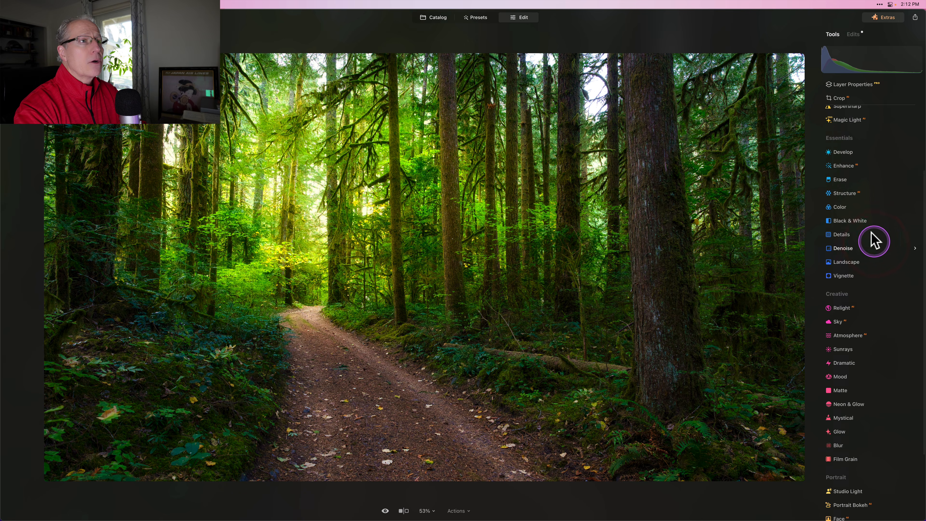
{"action": "left_click", "coordinate": [861, 198]}
{"action": "left_click_drag", "start_coordinate": [875, 240], "coordinate": [883, 238]}
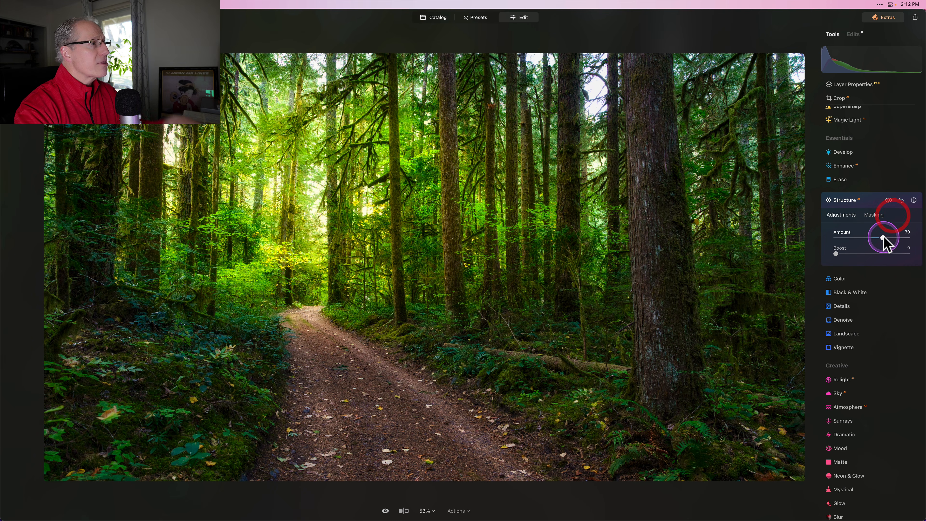
Compare the photo repeatedly with and without the Structure effect, and close its settings.
{"action": "left_click", "coordinate": [888, 199]}
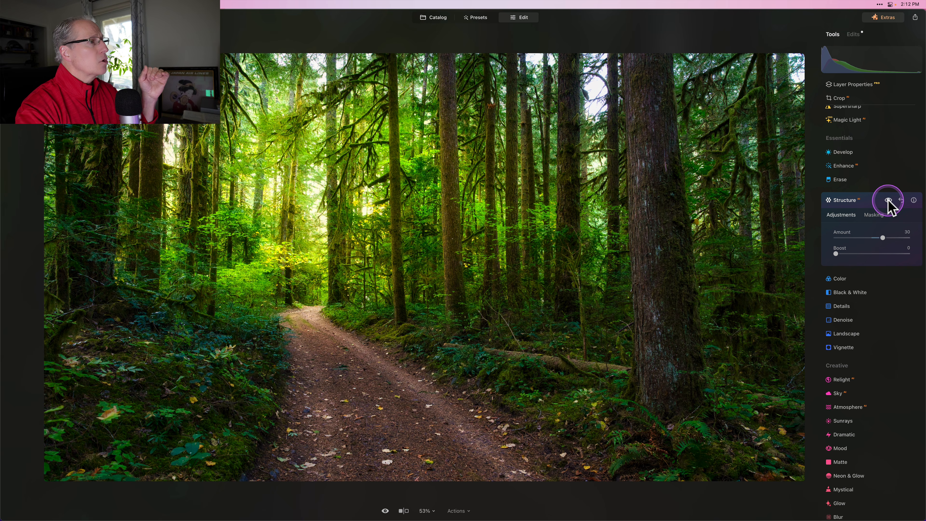
{"action": "left_click", "coordinate": [888, 200]}
{"action": "left_click", "coordinate": [889, 201]}
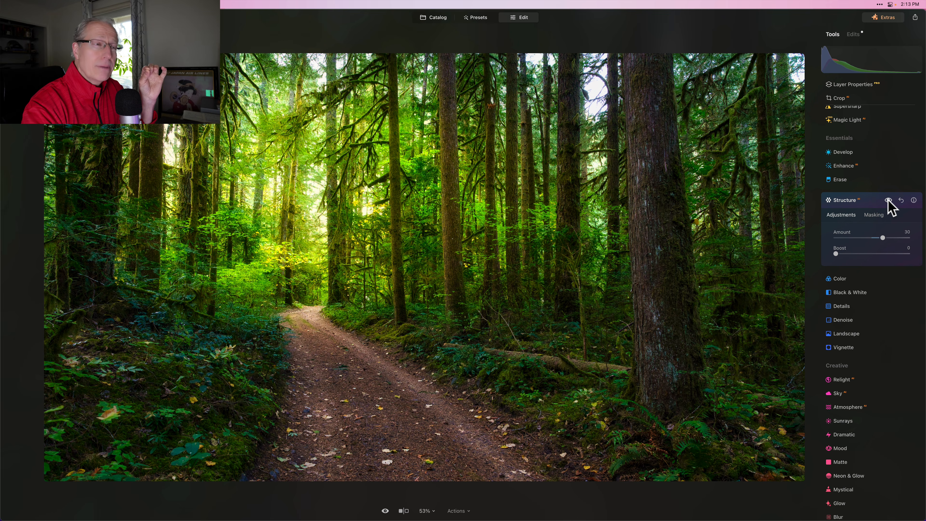
{"action": "left_click", "coordinate": [888, 200]}
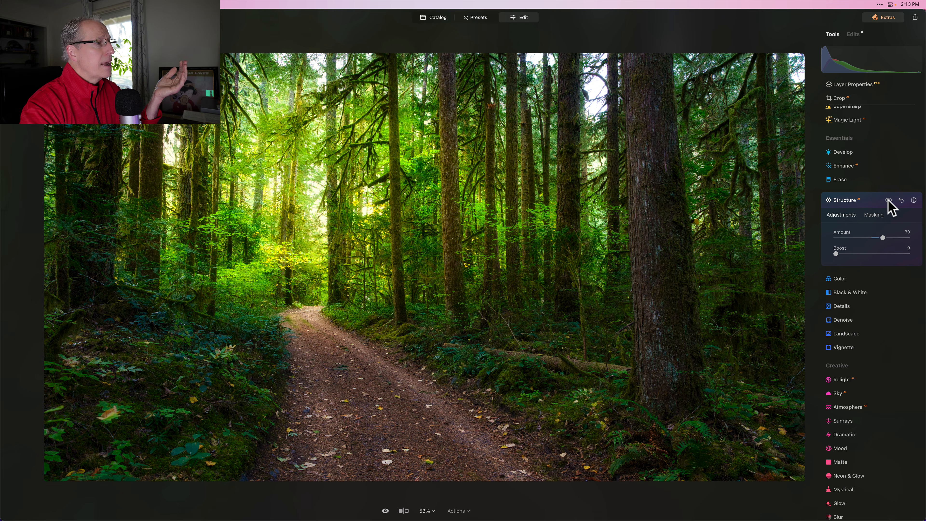
{"action": "left_click", "coordinate": [889, 201]}
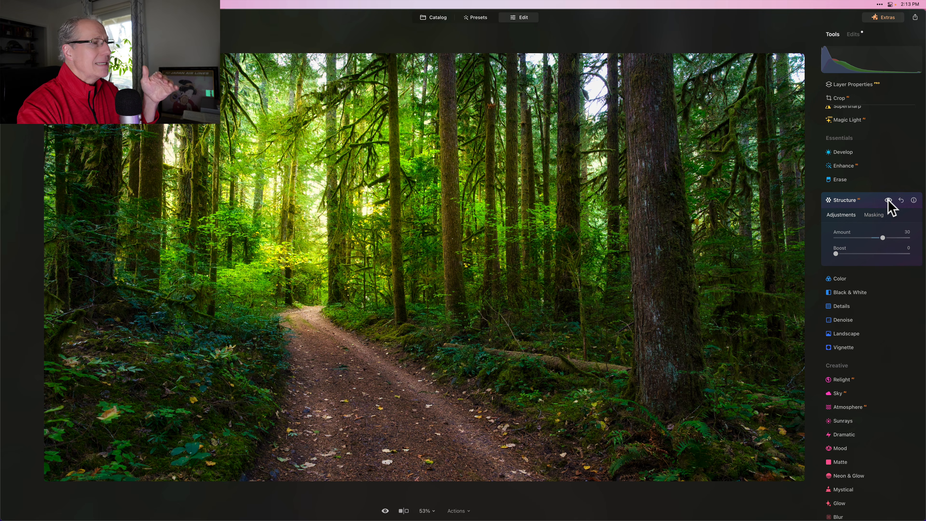
{"action": "left_click", "coordinate": [872, 203]}
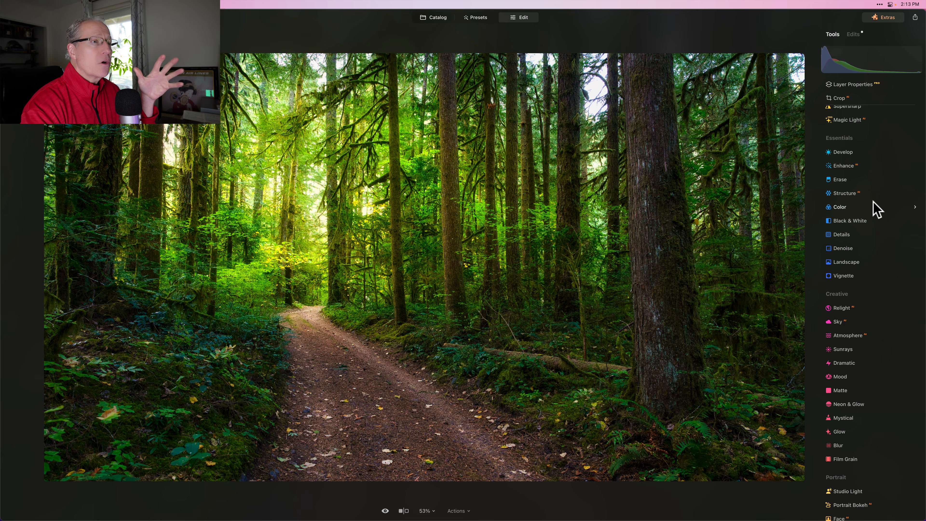
Paint a mask for a new Develop adjustment over the dirt path, using a brush with Size 76 and Strength 66.
{"action": "scroll", "coordinate": [876, 210], "scroll_direction": "up", "scroll_amount": 2}
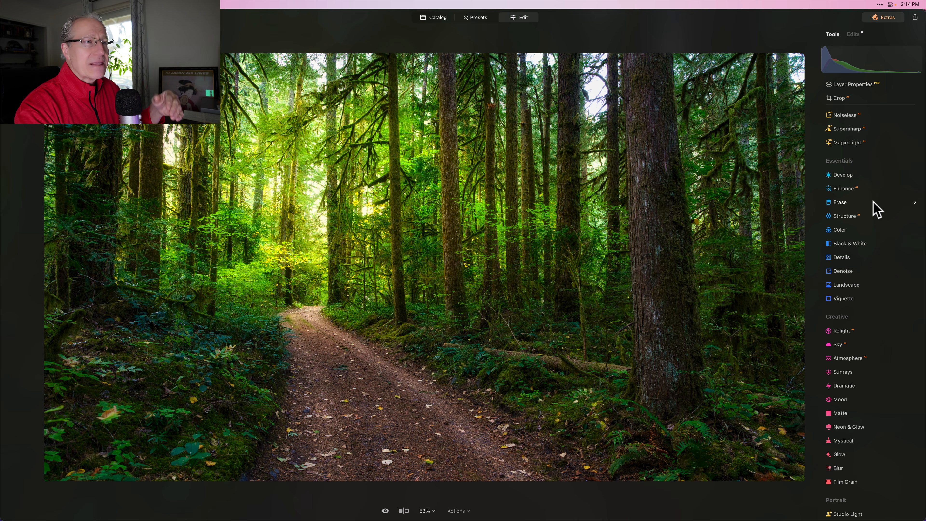
{"action": "left_click", "coordinate": [860, 208]}
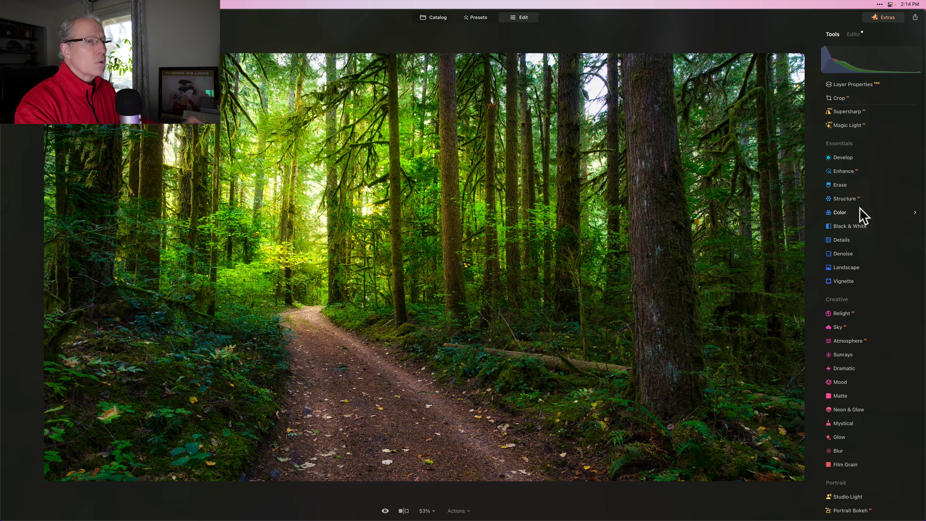
{"action": "left_click", "coordinate": [845, 160]}
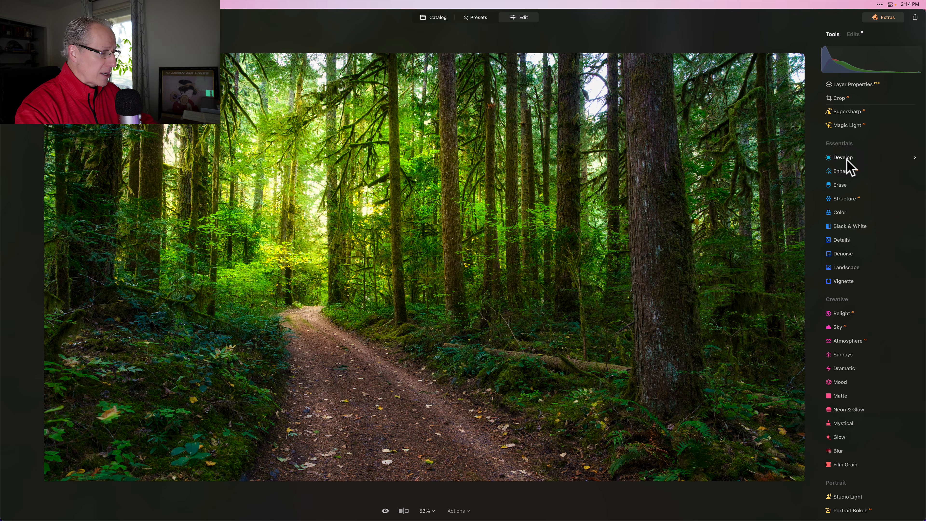
{"action": "left_click", "coordinate": [846, 160]}
{"action": "scroll", "coordinate": [831, 192], "scroll_direction": "down", "scroll_amount": 1}
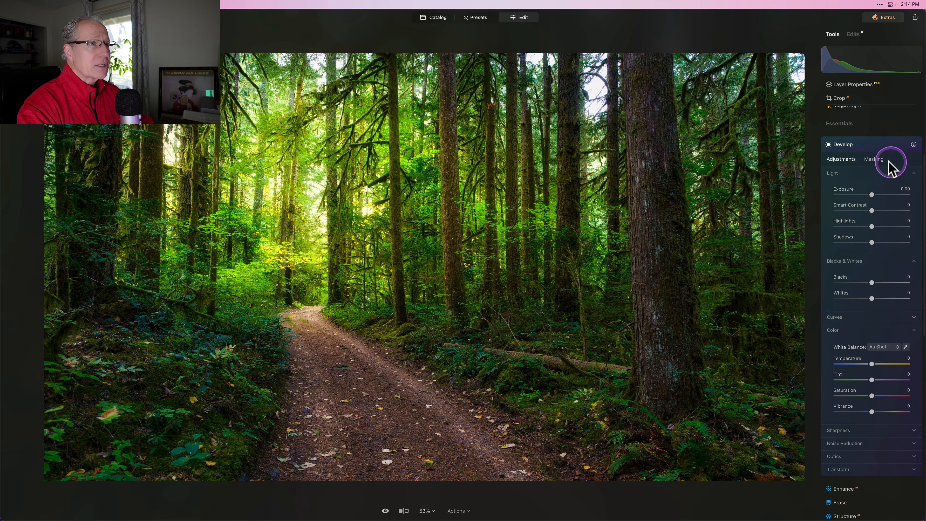
{"action": "left_click", "coordinate": [878, 160]}
{"action": "left_click", "coordinate": [845, 183]}
{"action": "left_click", "coordinate": [887, 230]}
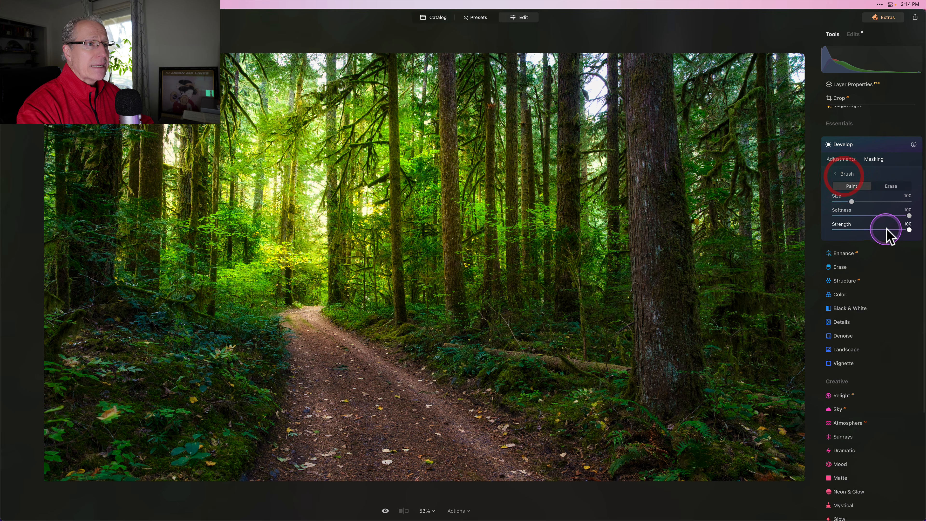
{"action": "left_click_drag", "start_coordinate": [887, 230], "coordinate": [885, 230]}
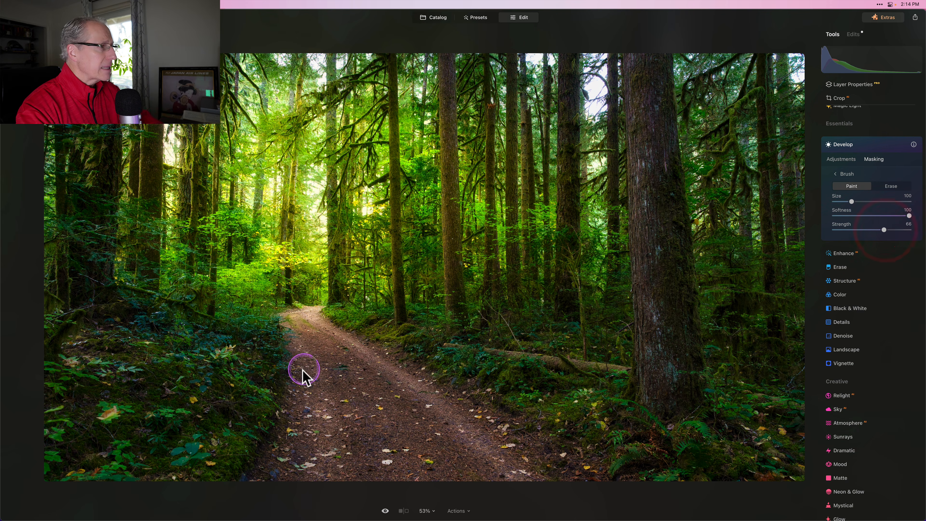
{"action": "key", "text": "["}
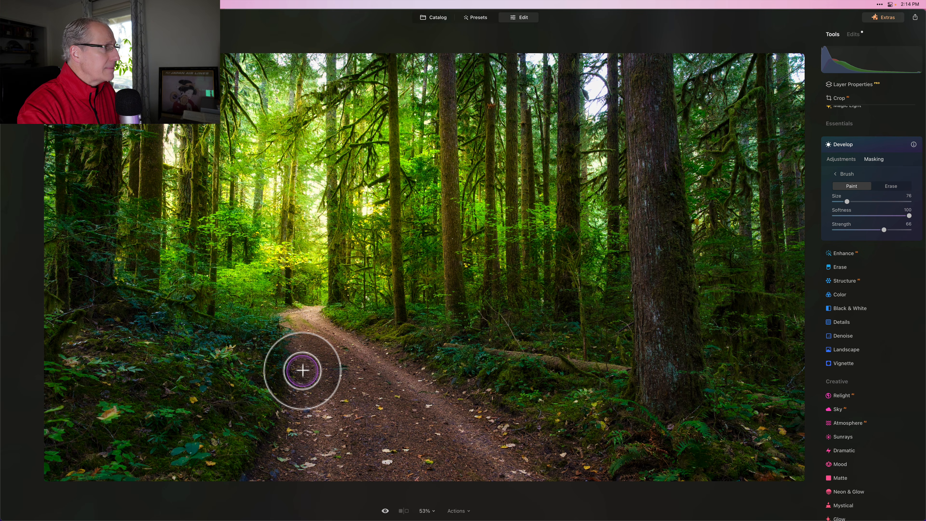
{"action": "mouse_move", "coordinate": [311, 331]}
{"action": "left_mouse_down"}
{"action": "mouse_move", "coordinate": [360, 375]}
{"action": "mouse_move", "coordinate": [402, 395]}
{"action": "mouse_move", "coordinate": [491, 478]}
{"action": "left_mouse_up"}
{"action": "mouse_move", "coordinate": [363, 472]}
{"action": "left_mouse_down"}
{"action": "mouse_move", "coordinate": [352, 413]}
{"action": "mouse_move", "coordinate": [312, 341]}
{"action": "mouse_move", "coordinate": [368, 398]}
{"action": "mouse_move", "coordinate": [381, 437]}
{"action": "mouse_move", "coordinate": [404, 456]}
{"action": "mouse_move", "coordinate": [417, 451]}
{"action": "mouse_move", "coordinate": [336, 357]}
{"action": "mouse_move", "coordinate": [434, 463]}
{"action": "mouse_move", "coordinate": [334, 348]}
{"action": "mouse_move", "coordinate": [367, 456]}
{"action": "mouse_move", "coordinate": [287, 372]}
{"action": "mouse_move", "coordinate": [290, 476]}
{"action": "mouse_move", "coordinate": [286, 436]}
{"action": "mouse_move", "coordinate": [245, 491]}
{"action": "mouse_move", "coordinate": [289, 468]}
{"action": "mouse_move", "coordinate": [302, 407]}
{"action": "left_mouse_up"}
Extend the Develop mask along the path's right edge with a brush of Size 28, and restore the brush Size to 76.
{"action": "key", "text": "bracketleft"}
{"action": "key", "text": "bracketleft"}
{"action": "key", "text": "bracketleft"}
{"action": "key", "text": "bracketleft"}
{"action": "key", "text": "bracketleft"}
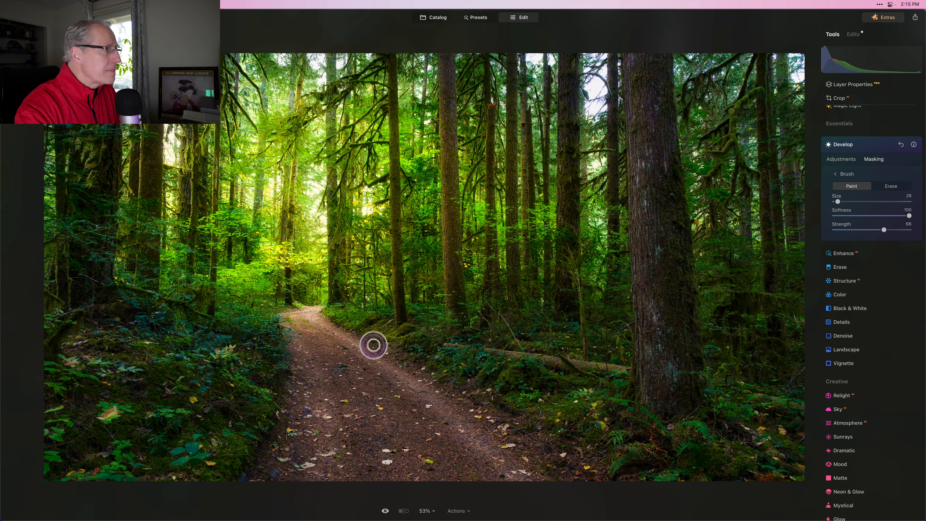
{"action": "mouse_move", "coordinate": [372, 343]}
{"action": "left_mouse_down"}
{"action": "mouse_move", "coordinate": [482, 407]}
{"action": "mouse_move", "coordinate": [498, 429]}
{"action": "mouse_move", "coordinate": [542, 436]}
{"action": "mouse_move", "coordinate": [512, 424]}
{"action": "mouse_move", "coordinate": [512, 446]}
{"action": "mouse_move", "coordinate": [531, 470]}
{"action": "mouse_move", "coordinate": [574, 487]}
{"action": "mouse_move", "coordinate": [565, 460]}
{"action": "mouse_move", "coordinate": [583, 455]}
{"action": "mouse_move", "coordinate": [558, 440]}
{"action": "mouse_move", "coordinate": [541, 444]}
{"action": "mouse_move", "coordinate": [594, 480]}
{"action": "mouse_move", "coordinate": [579, 460]}
{"action": "mouse_move", "coordinate": [547, 455]}
{"action": "left_mouse_up"}
{"action": "key", "text": "bracketright"}
{"action": "key", "text": "bracketright"}
{"action": "key", "text": "bracketright"}
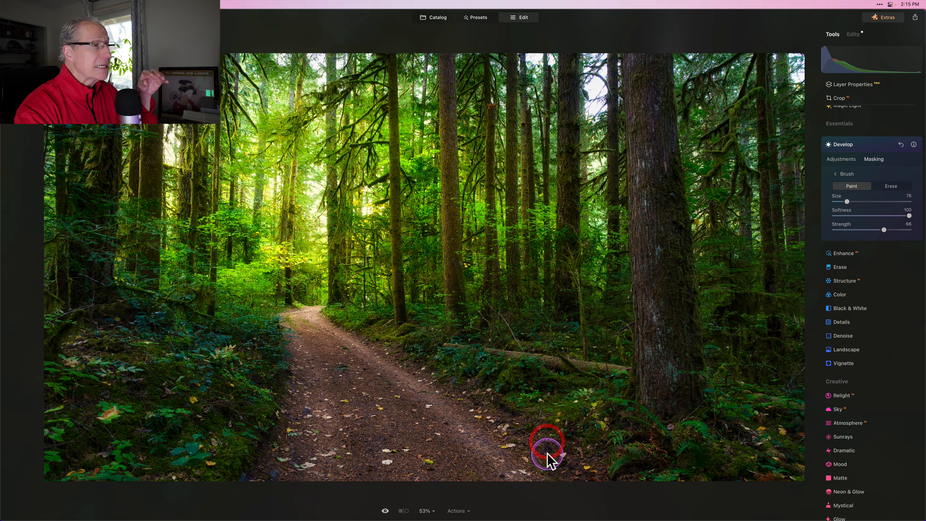
Darken the masked path with Exposure -0.60 and set its Smart Contrast to 23.
{"action": "left_click", "coordinate": [841, 160]}
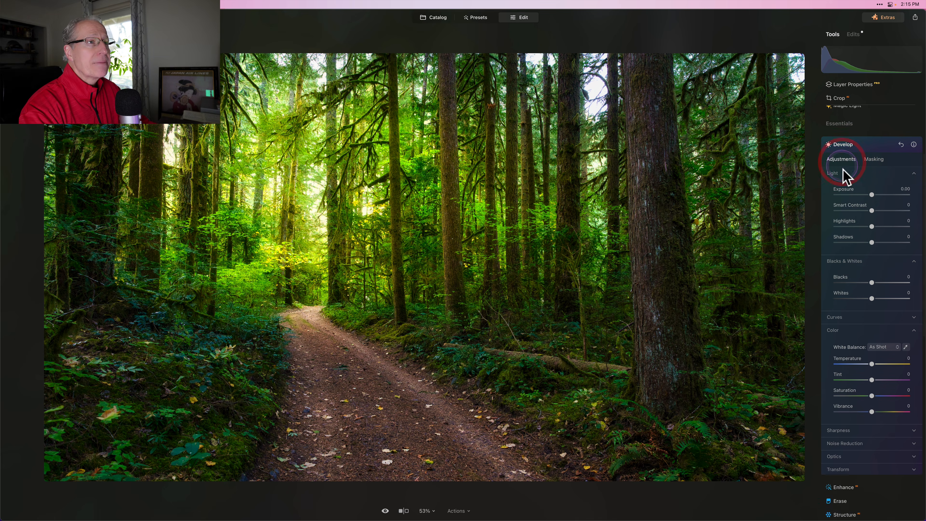
{"action": "left_click", "coordinate": [850, 221]}
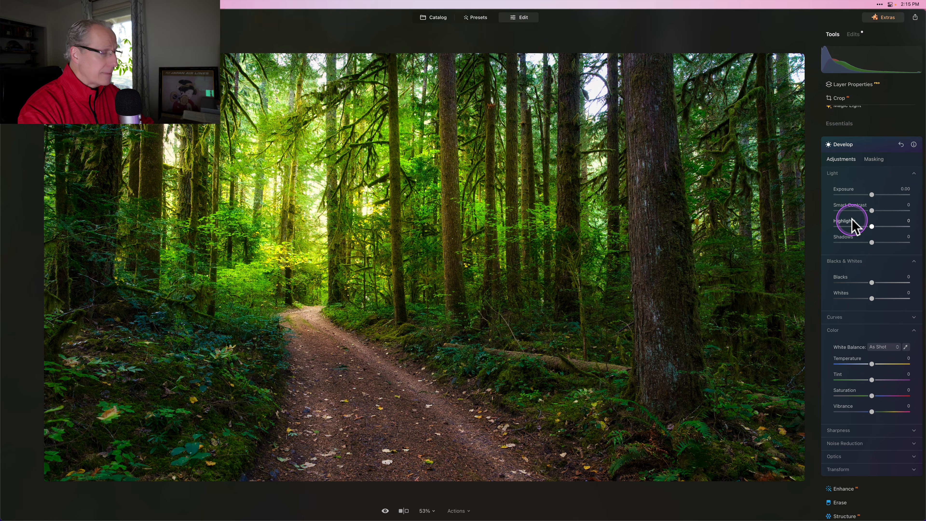
{"action": "left_click", "coordinate": [865, 195]}
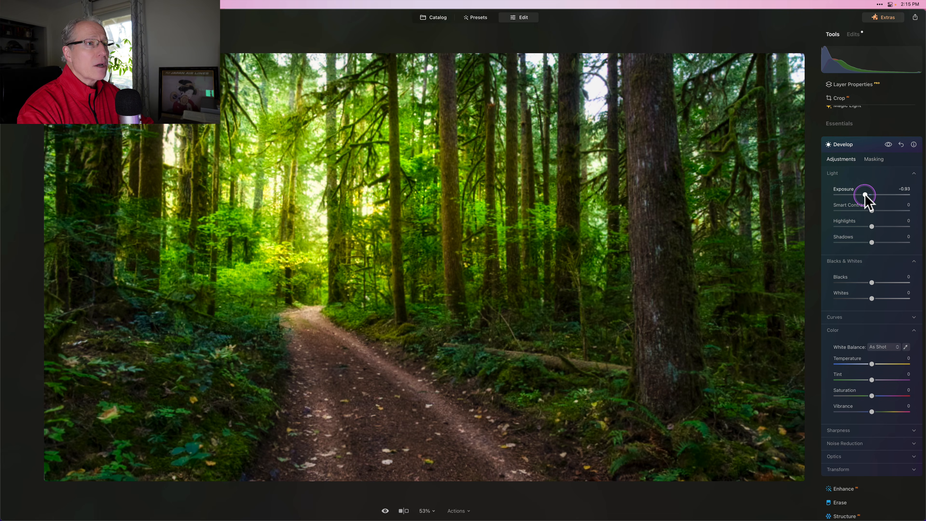
{"action": "left_click_drag", "start_coordinate": [865, 196], "coordinate": [868, 195]}
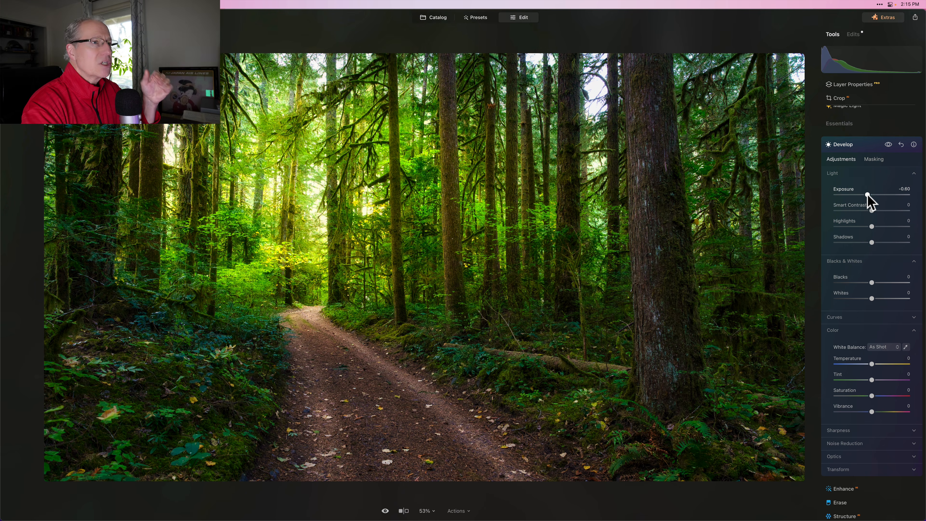
{"action": "left_click_drag", "start_coordinate": [872, 211], "coordinate": [882, 210]}
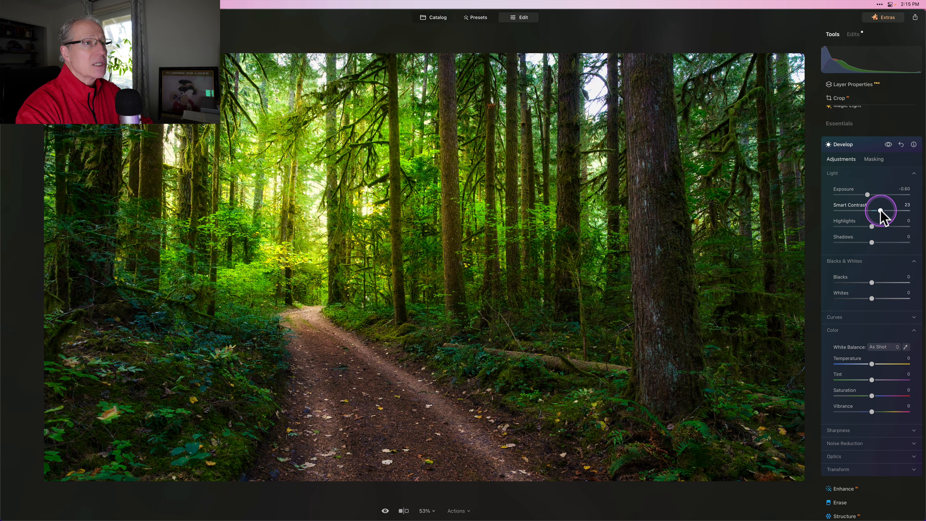
Compare the photo with and without the path's Develop adjustment, and close its settings.
{"action": "left_click", "coordinate": [889, 145]}
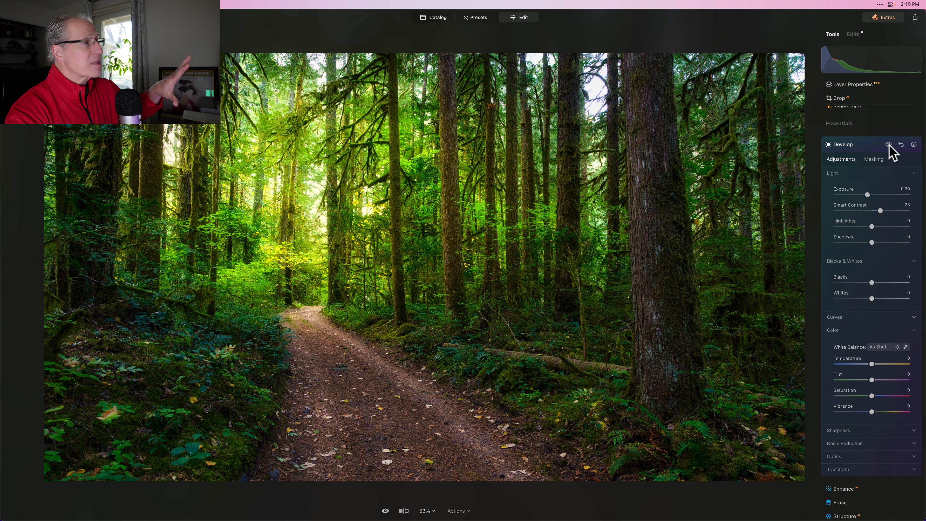
{"action": "left_click", "coordinate": [889, 145]}
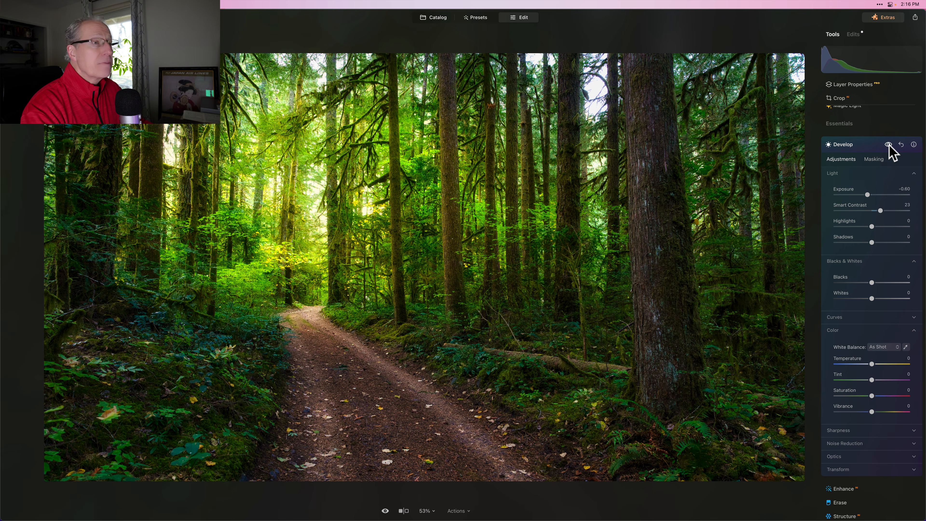
{"action": "left_click", "coordinate": [872, 145]}
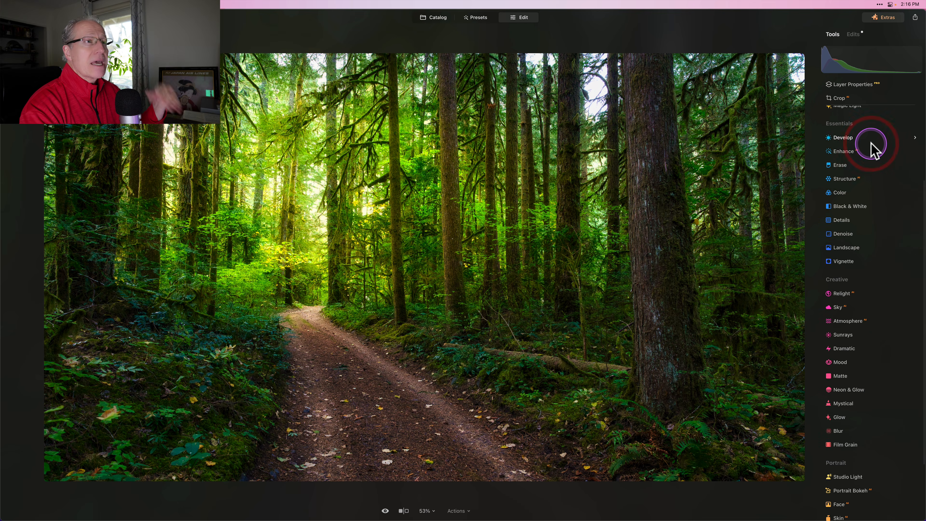
Draw a wide elliptical Radial Gradient mask for Enhance, centred near the far bend of the path and spanning the surrounding undergrowth.
{"action": "scroll", "coordinate": [868, 153], "scroll_direction": "up", "scroll_amount": 1}
{"action": "left_click", "coordinate": [848, 161]}
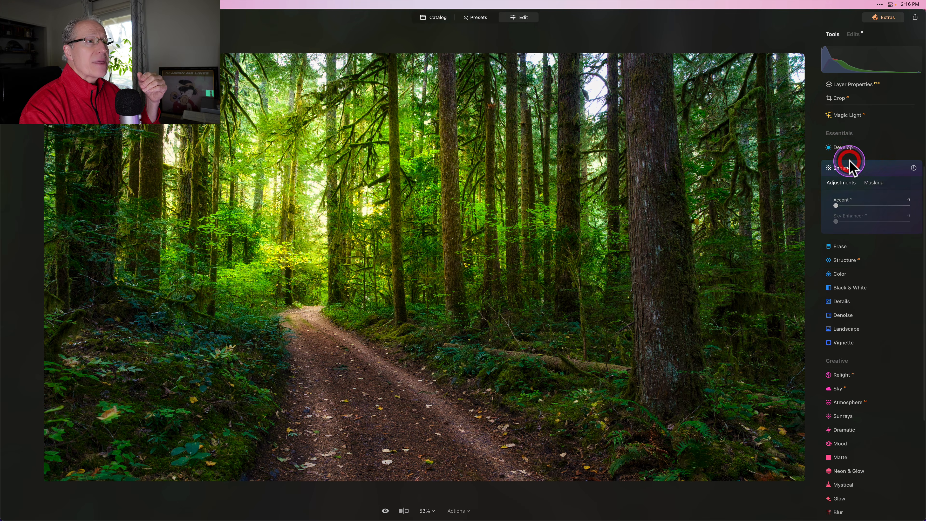
{"action": "left_click", "coordinate": [879, 183]}
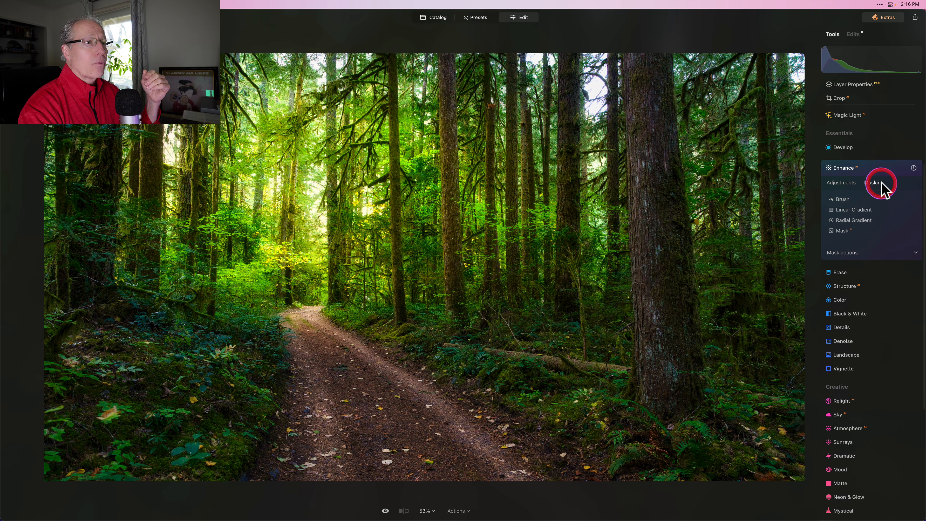
{"action": "left_click", "coordinate": [844, 220]}
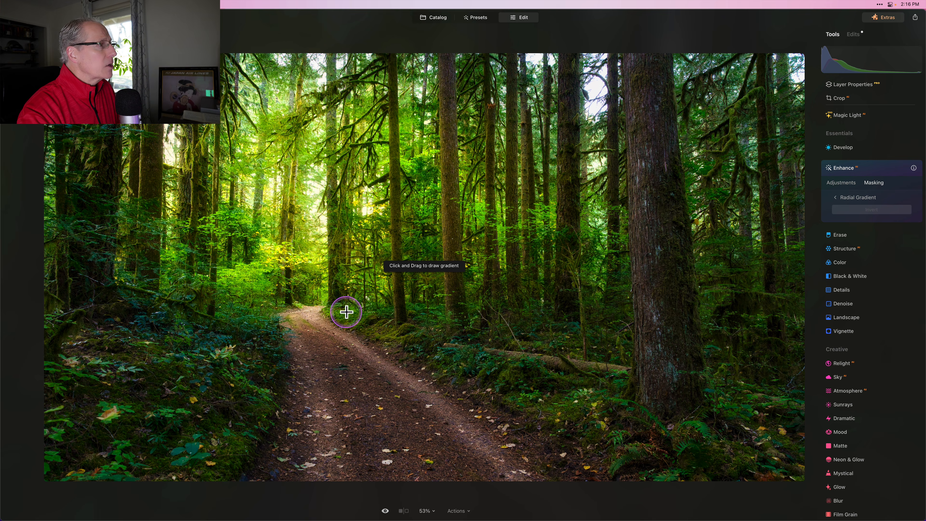
{"action": "mouse_move", "coordinate": [331, 309]}
{"action": "left_mouse_down"}
{"action": "mouse_move", "coordinate": [362, 317]}
{"action": "mouse_move", "coordinate": [472, 306]}
{"action": "mouse_move", "coordinate": [644, 309]}
{"action": "left_mouse_up"}
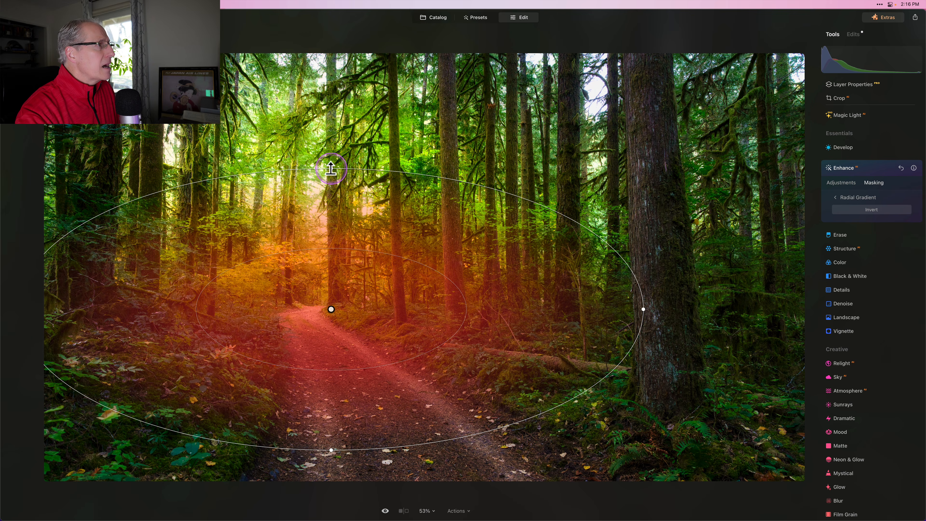
{"action": "left_click_drag", "start_coordinate": [331, 168], "coordinate": [340, 193]}
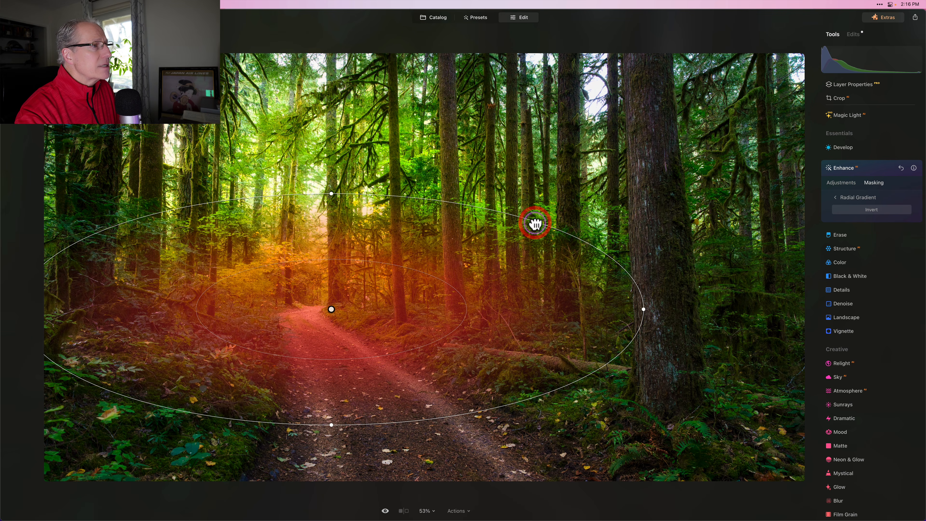
{"action": "mouse_move", "coordinate": [535, 224]}
{"action": "left_mouse_down"}
{"action": "mouse_move", "coordinate": [543, 227]}
{"action": "mouse_move", "coordinate": [534, 237]}
{"action": "left_mouse_up"}
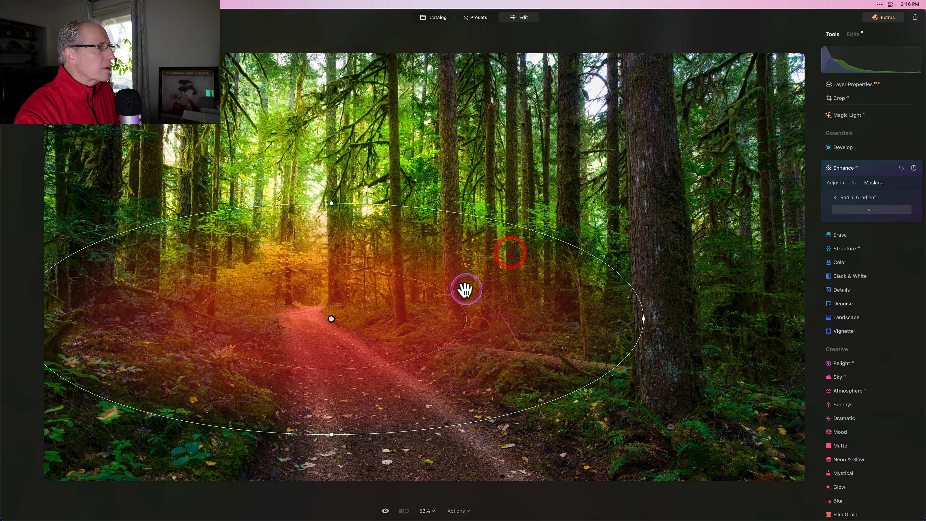
{"action": "left_click_drag", "start_coordinate": [454, 296], "coordinate": [443, 300]}
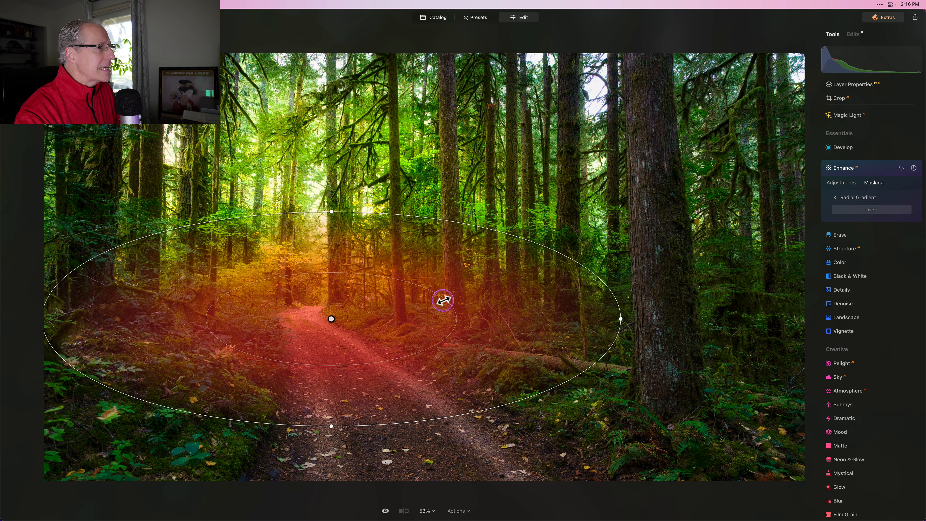
{"action": "left_click_drag", "start_coordinate": [533, 244], "coordinate": [554, 237]}
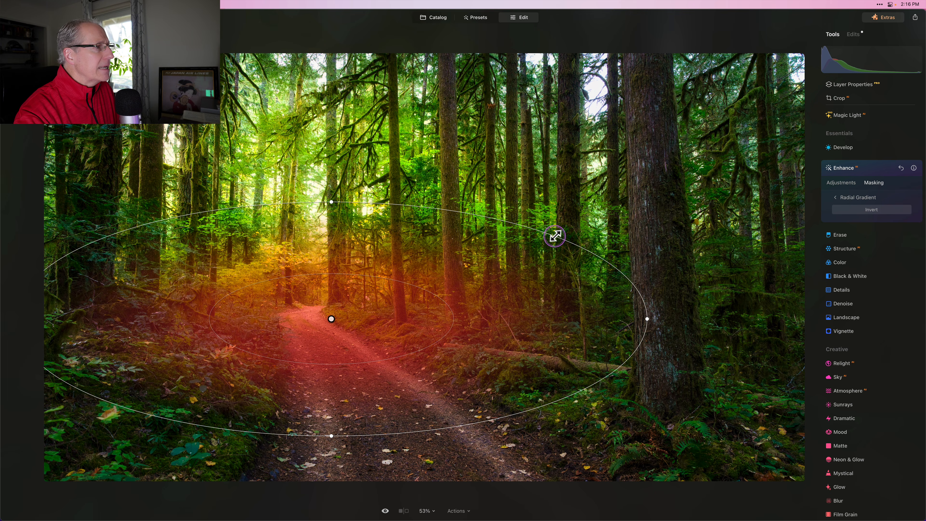
Set the Enhance Accent to 78 within the radial mask, and compare the photo with and without it.
{"action": "left_click", "coordinate": [845, 182]}
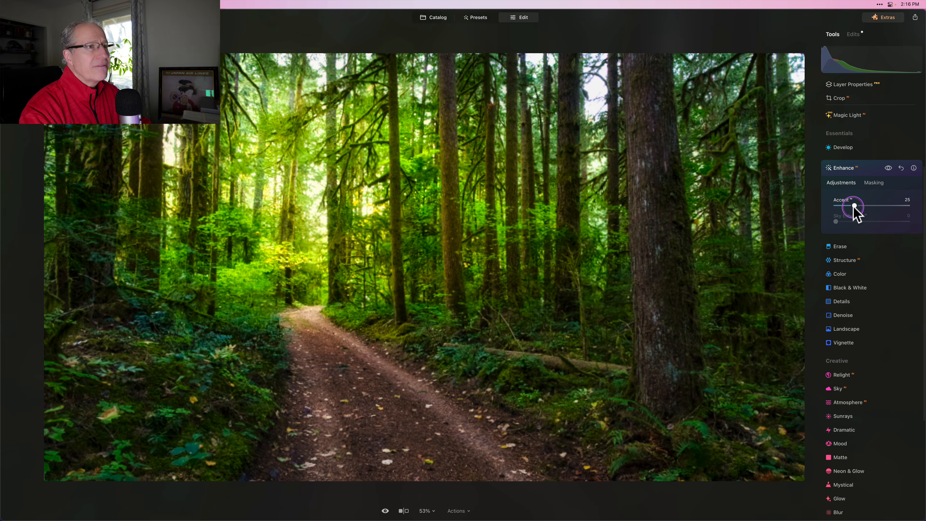
{"action": "left_click_drag", "start_coordinate": [854, 207], "coordinate": [891, 204]}
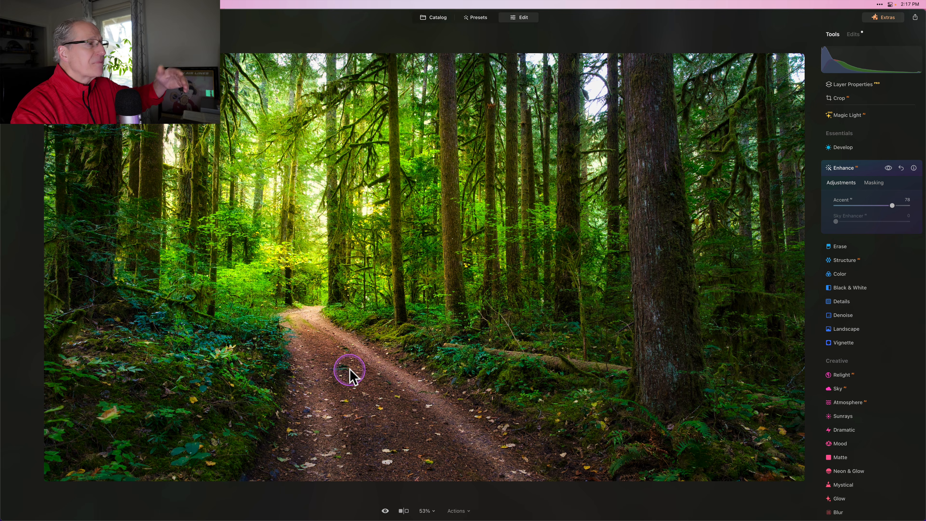
{"action": "left_click", "coordinate": [889, 169]}
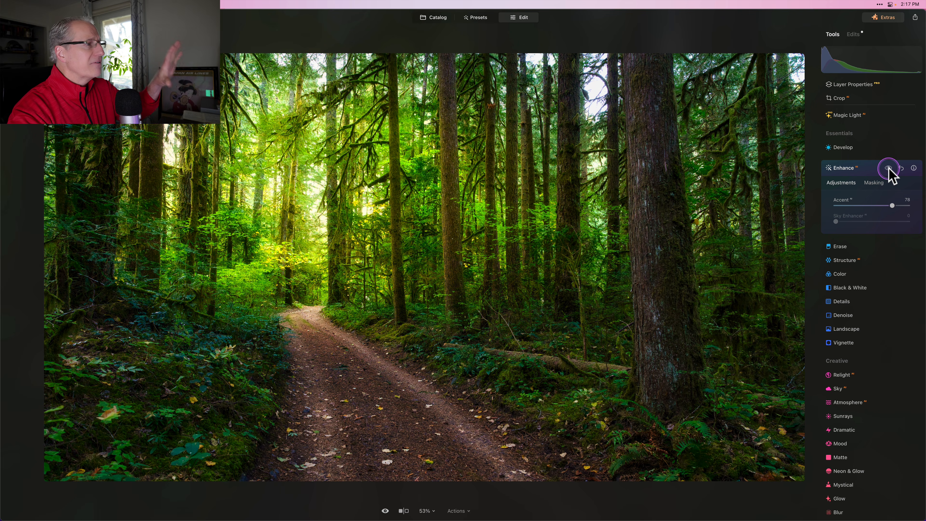
{"action": "left_click", "coordinate": [889, 169]}
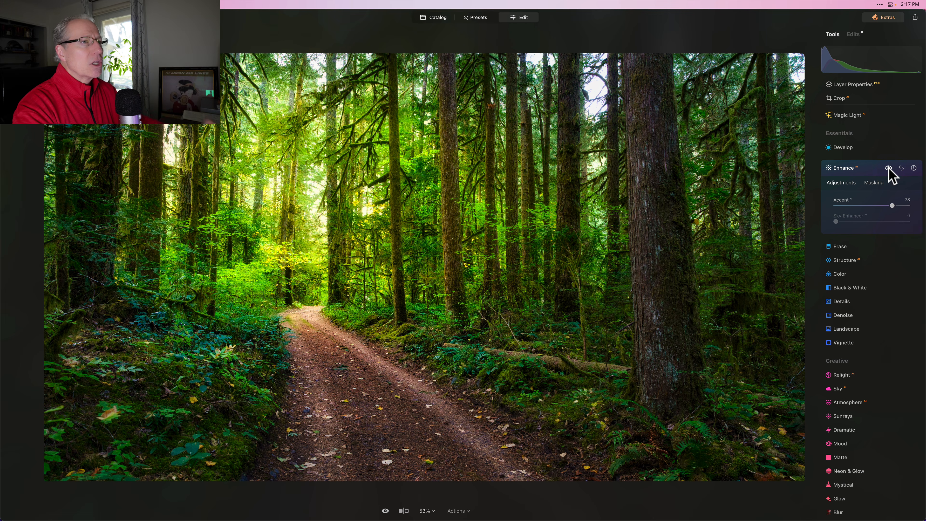
{"action": "left_click", "coordinate": [868, 171]}
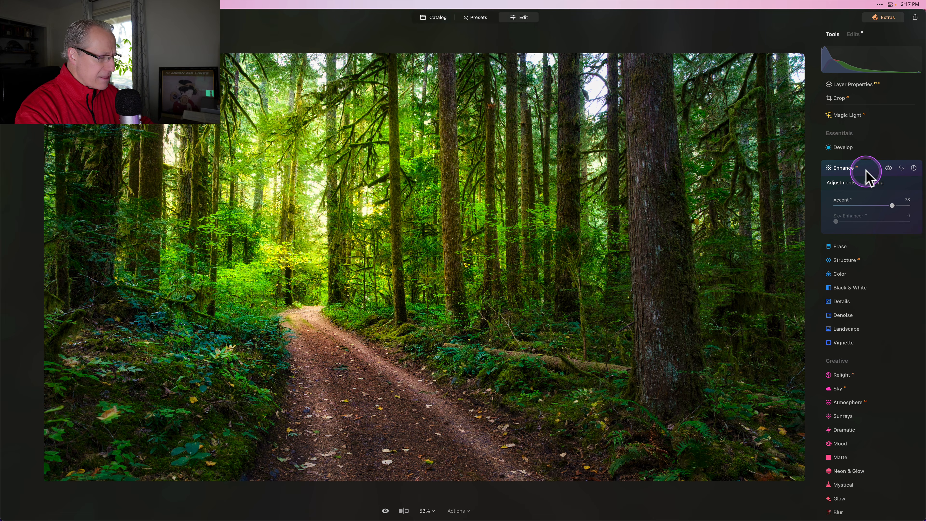
Close the Enhance settings and add a dark Vignette with Amount -42 and Size 31.
{"action": "left_click", "coordinate": [867, 170]}
{"action": "left_click", "coordinate": [853, 272]}
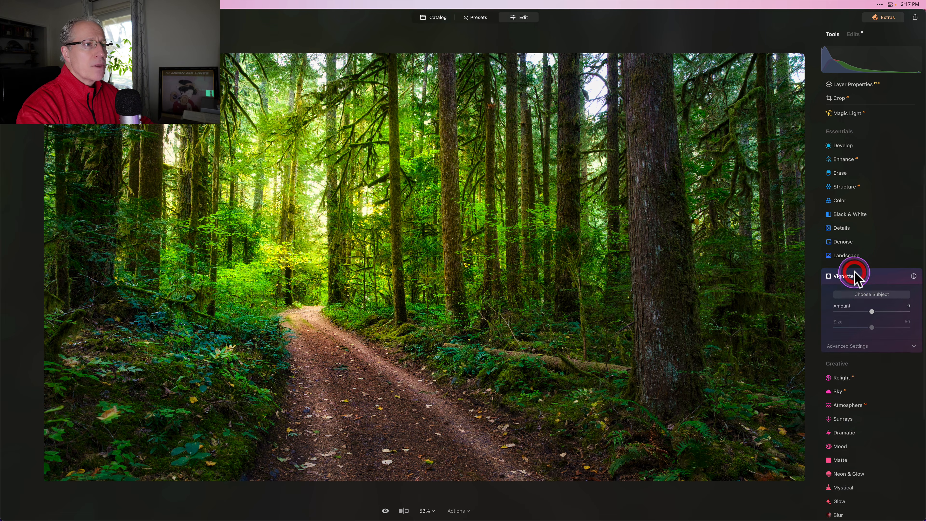
{"action": "left_click", "coordinate": [859, 185]}
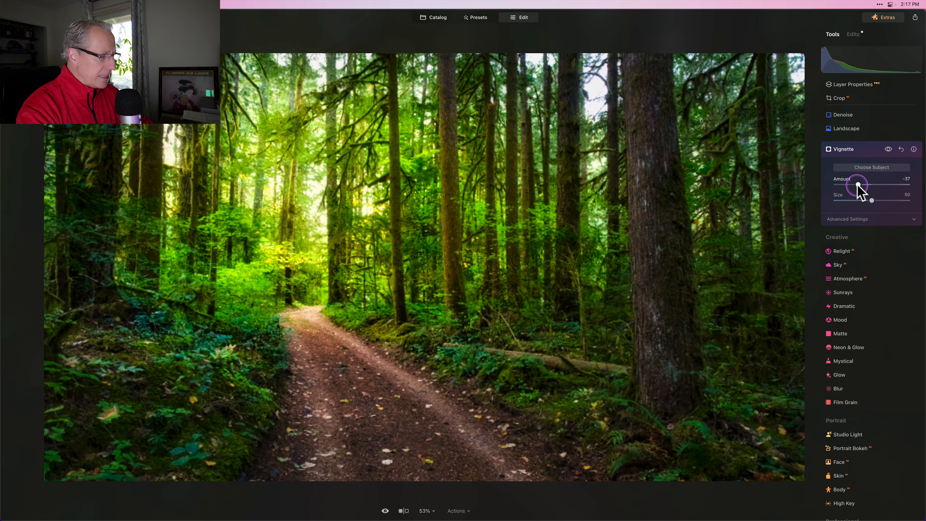
{"action": "left_click_drag", "start_coordinate": [859, 184], "coordinate": [858, 201]}
{"action": "left_click", "coordinate": [855, 201]}
Set the vignette's advanced options to Roundness 49, Feather 100 and Inner Light 21.
{"action": "left_click", "coordinate": [854, 220]}
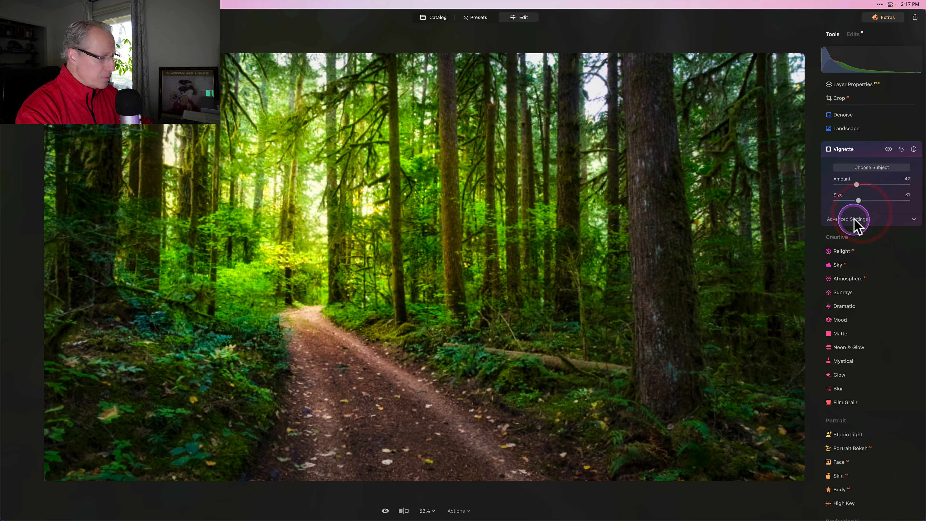
{"action": "left_click_drag", "start_coordinate": [872, 240], "coordinate": [908, 256]}
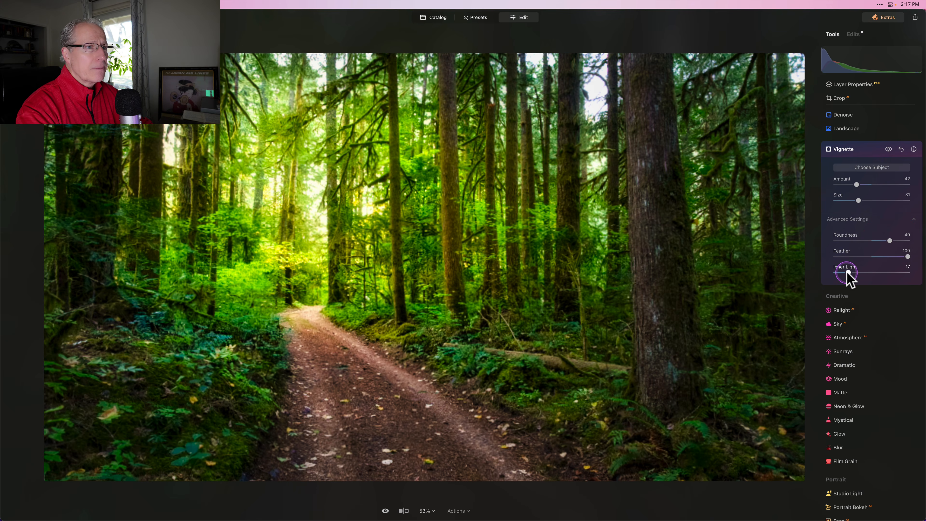
{"action": "left_click_drag", "start_coordinate": [846, 273], "coordinate": [851, 273]}
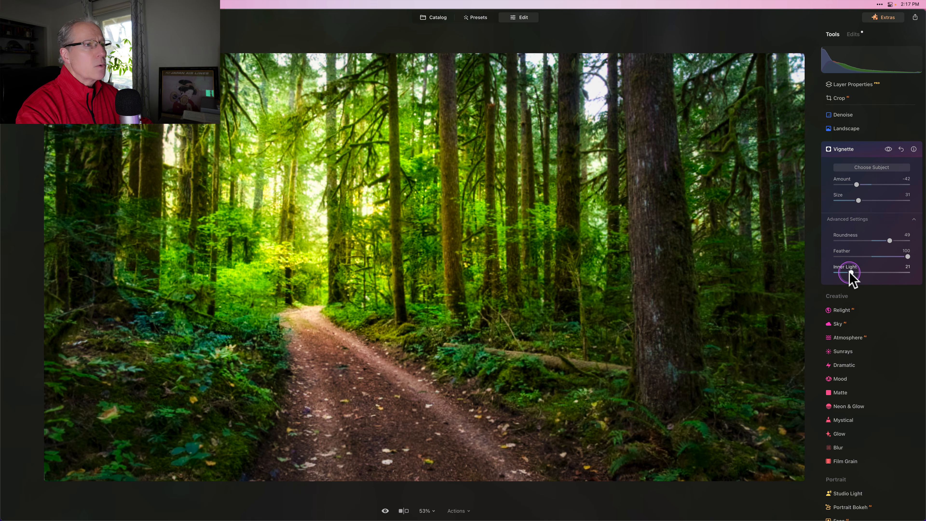
Centre the vignette on the path just in front of its far bend, and set its Amount to -41.
{"action": "left_click", "coordinate": [872, 166]}
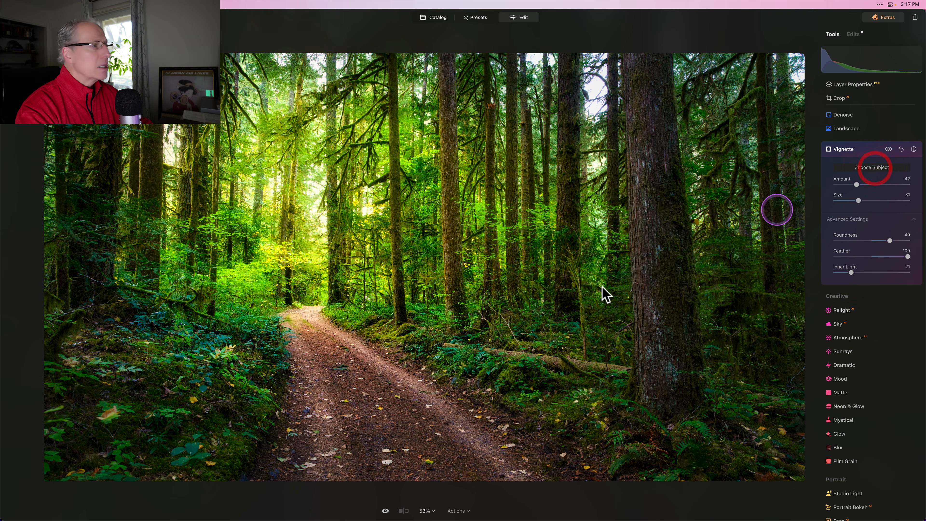
{"action": "left_click", "coordinate": [330, 344]}
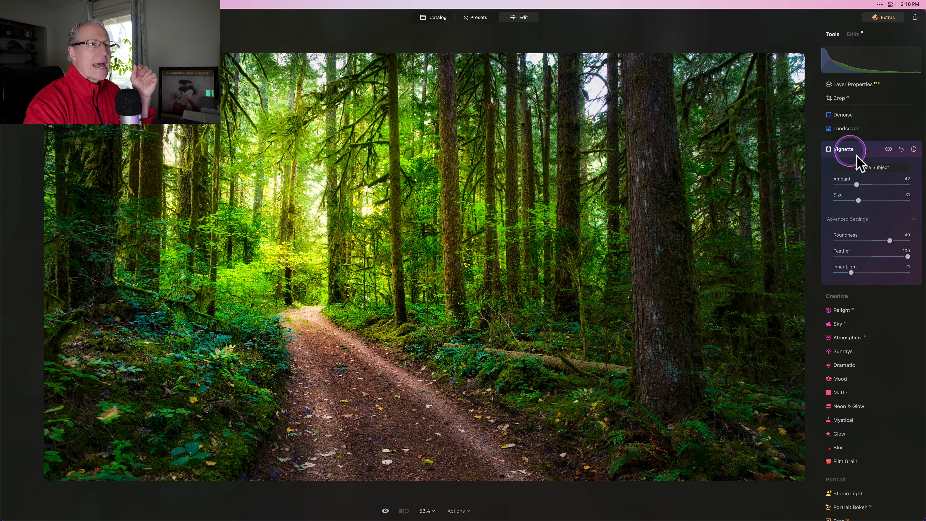
{"action": "left_click", "coordinate": [868, 168]}
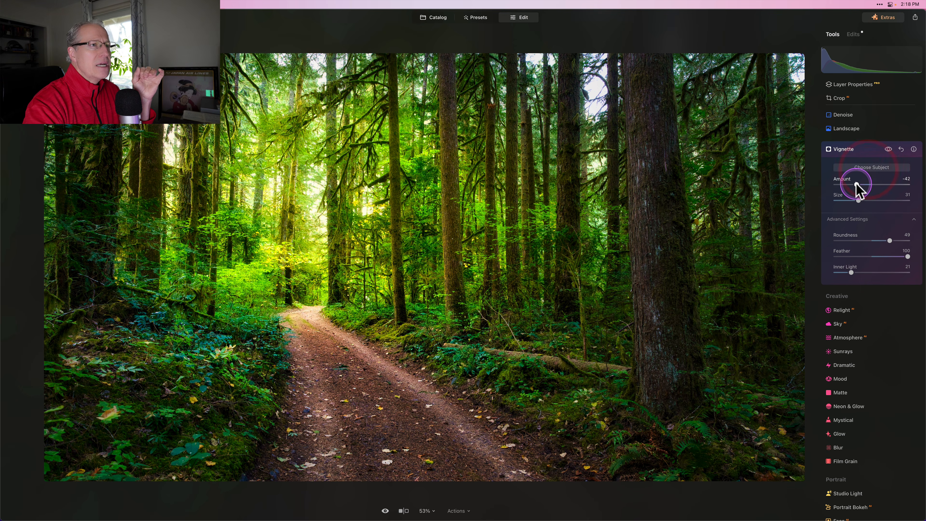
{"action": "left_click_drag", "start_coordinate": [856, 184], "coordinate": [857, 184]}
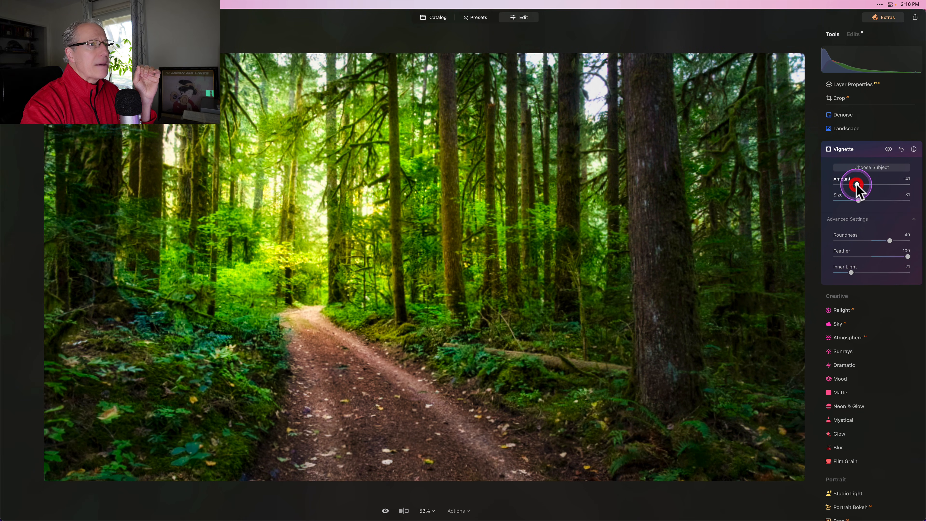
Compare the photo with and without the vignette, and close its settings.
{"action": "left_click", "coordinate": [888, 149]}
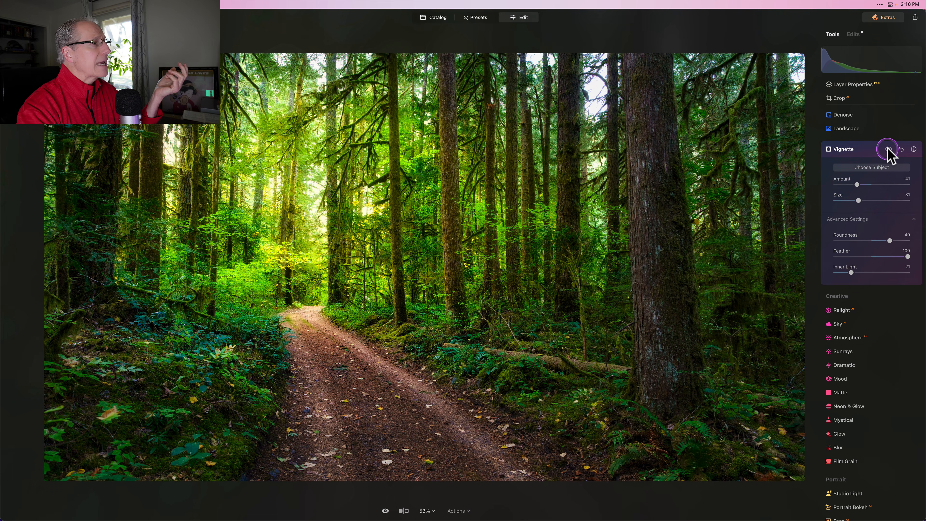
{"action": "left_click", "coordinate": [888, 150]}
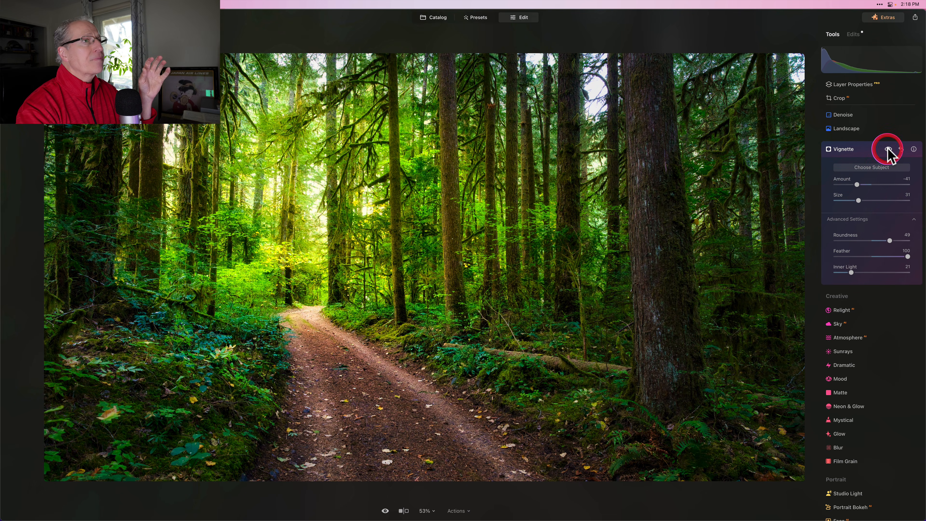
{"action": "left_click", "coordinate": [888, 149]}
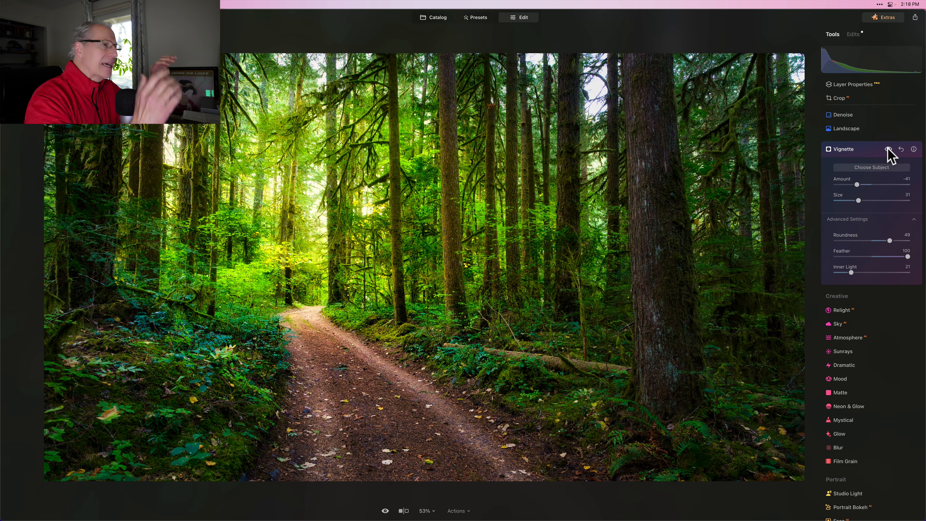
{"action": "left_click", "coordinate": [850, 150]}
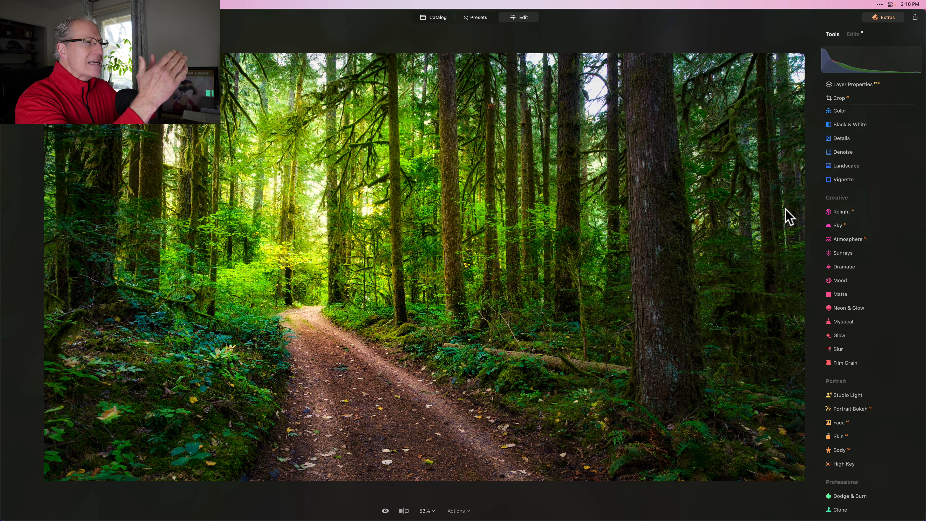
Compare the fully edited photo with the unedited original.
{"action": "left_click", "coordinate": [538, 169]}
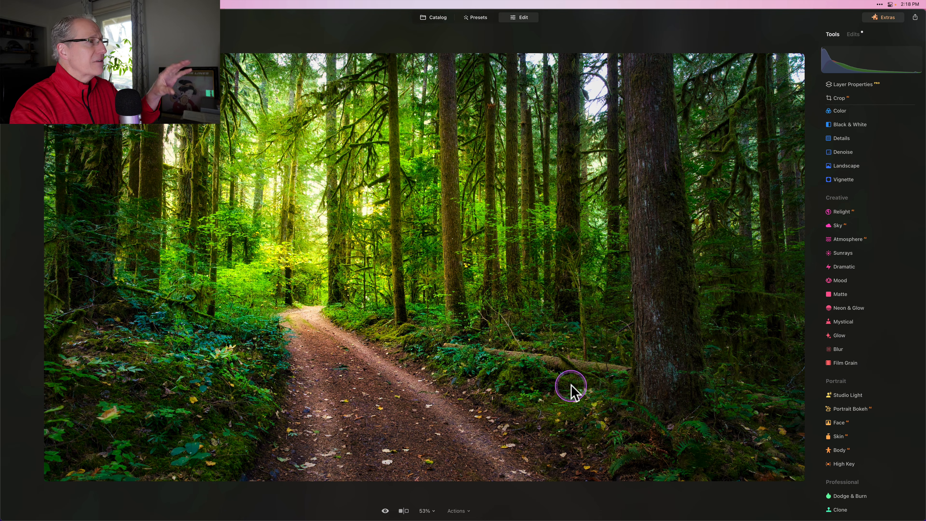
{"action": "key", "text": "backslash"}
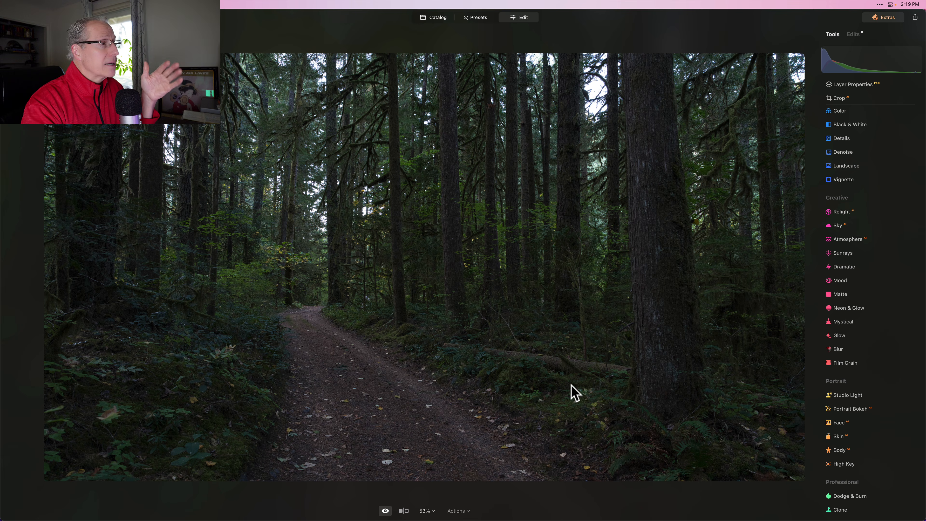
{"action": "key", "text": "backslash"}
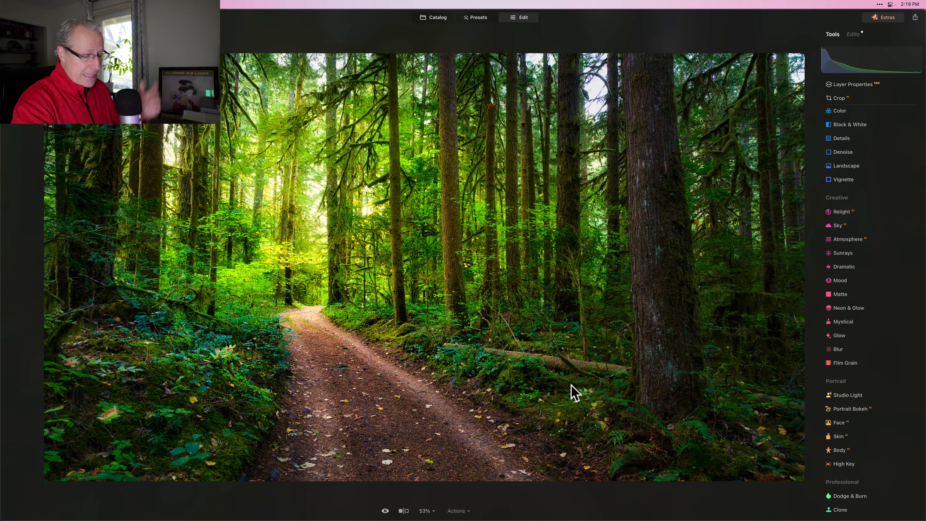
{"action": "key", "text": "backslash"}
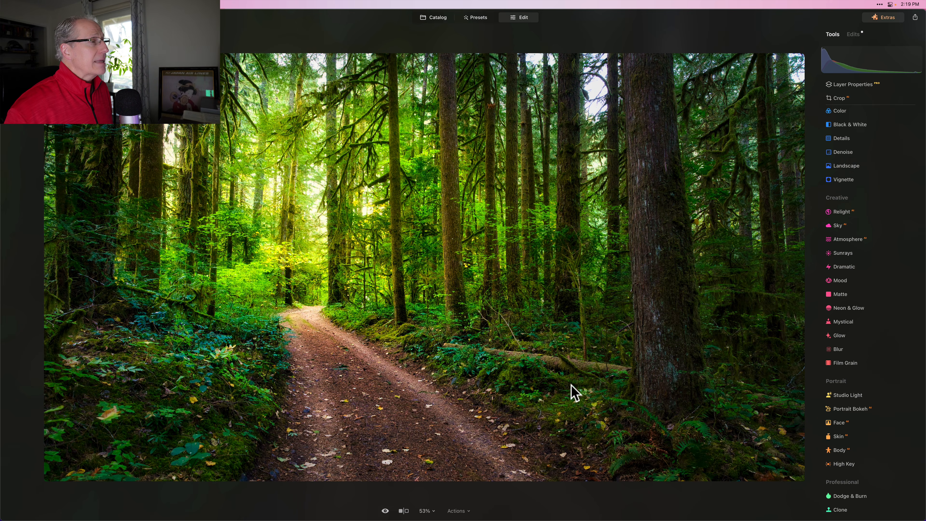